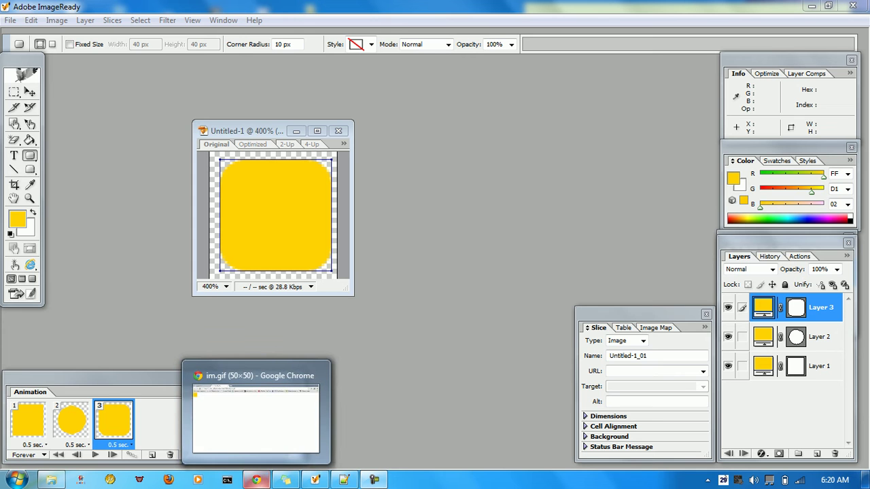
Switch to Chrome and view the finished im.gif animation, both on its own and inside index.html.
left_click(256, 480)
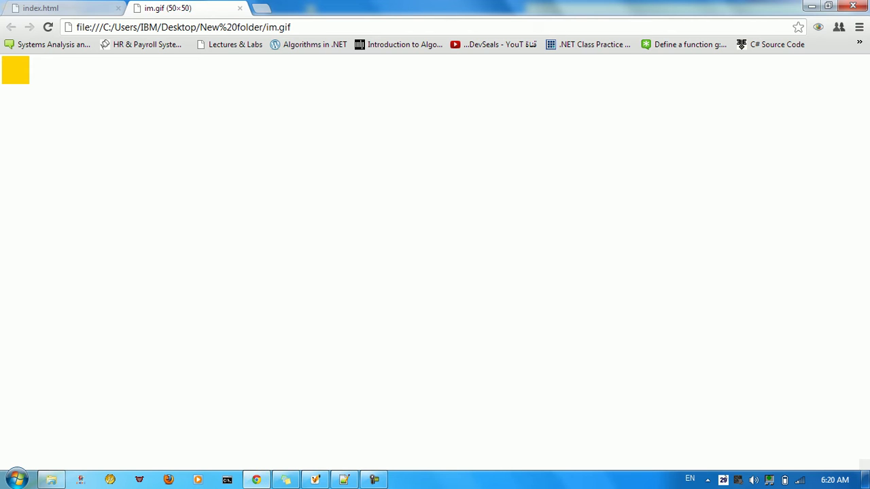
left_click(314, 480)
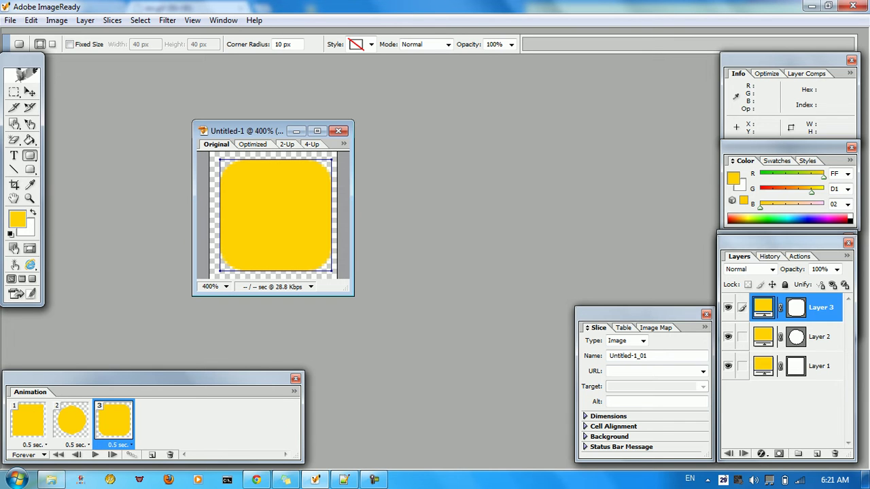
left_click(256, 480)
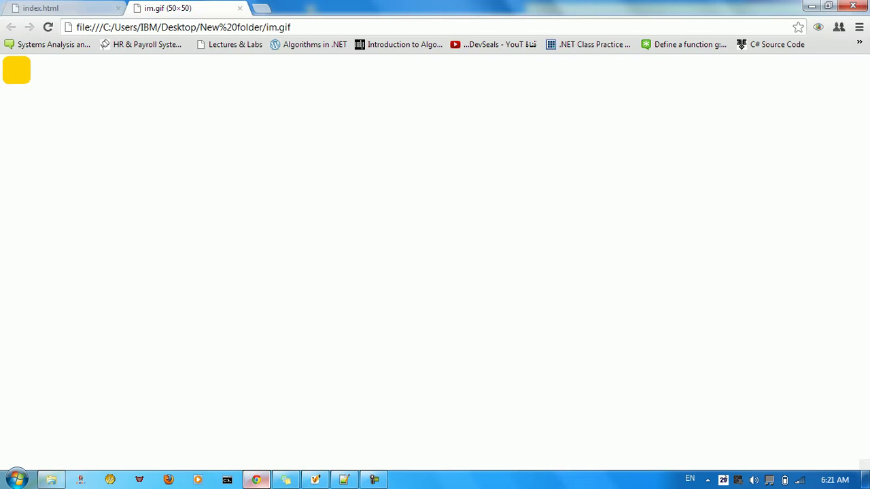
right_click(209, 210)
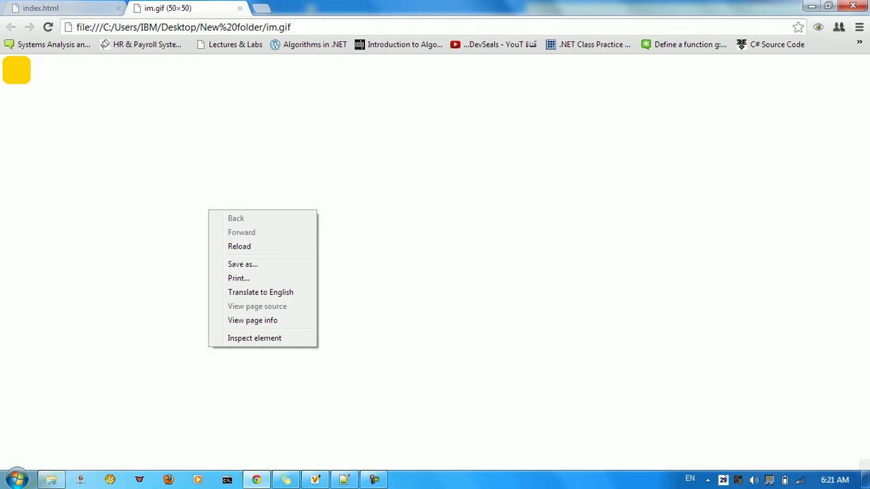
left_click(41, 8)
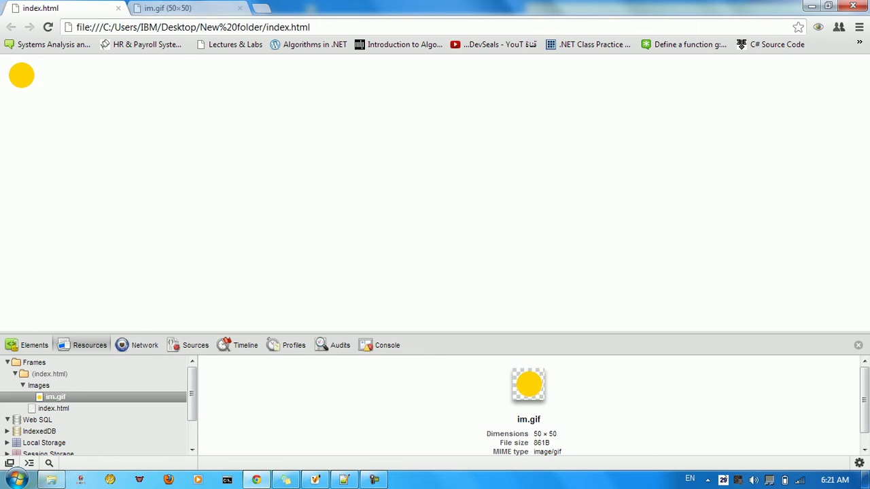
key("ctrl+Tab")
left_click_drag(291, 28, 255, 27)
left_click(254, 27)
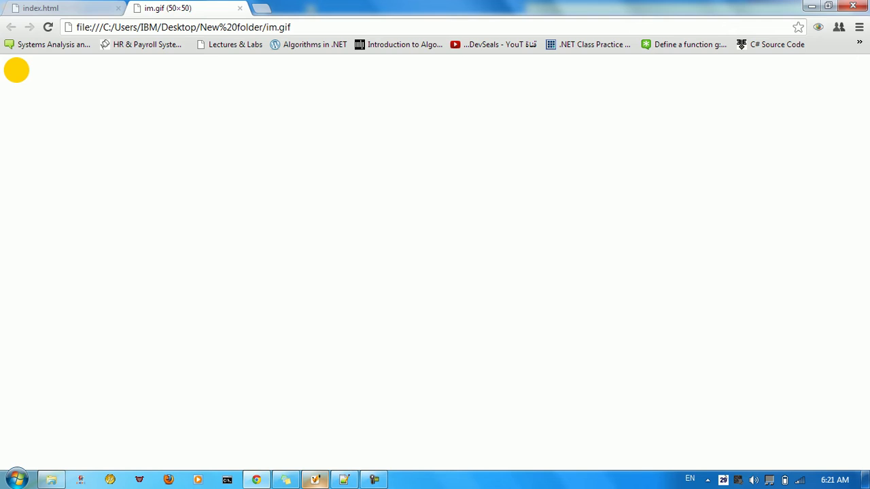
Switch back to ImageReady, review the layers and frames of Untitled-1, and play its animation.
left_click(315, 480)
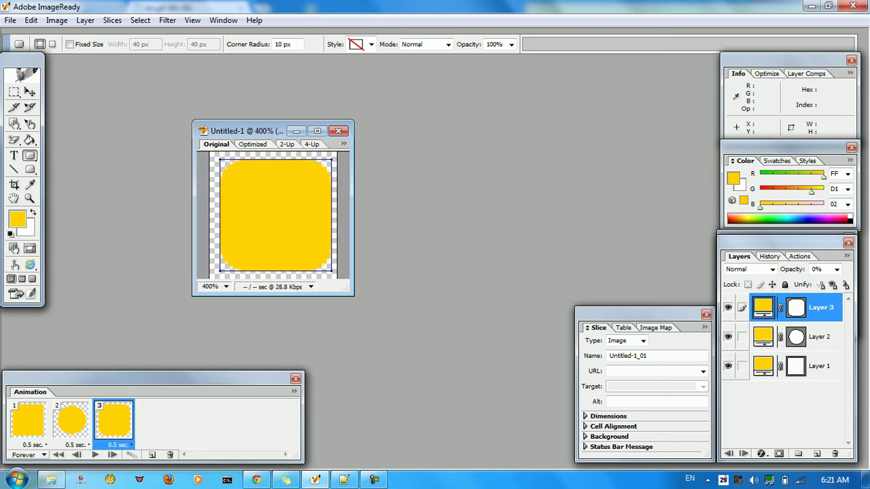
left_click(819, 366)
left_click(819, 337)
left_click(820, 308)
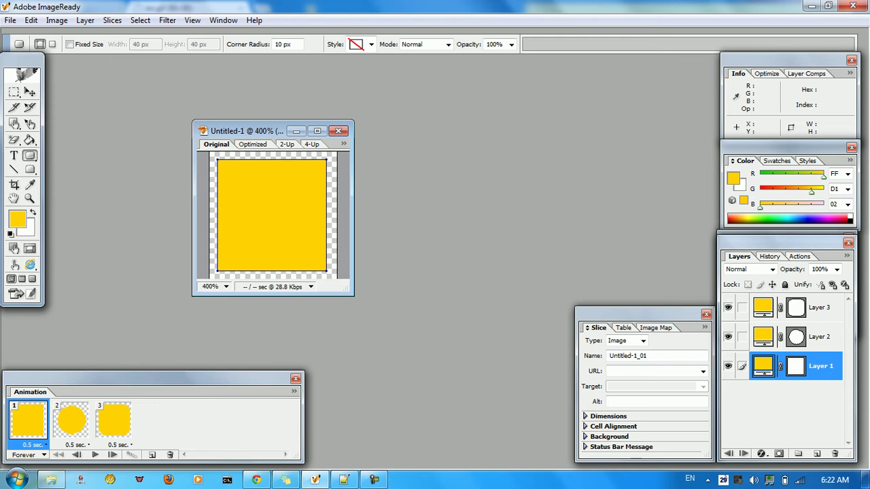
left_click(71, 422)
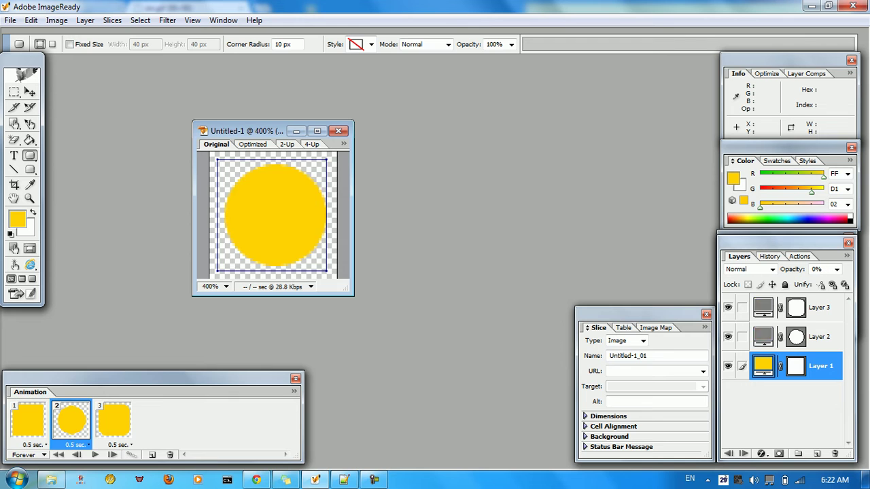
left_click(115, 421)
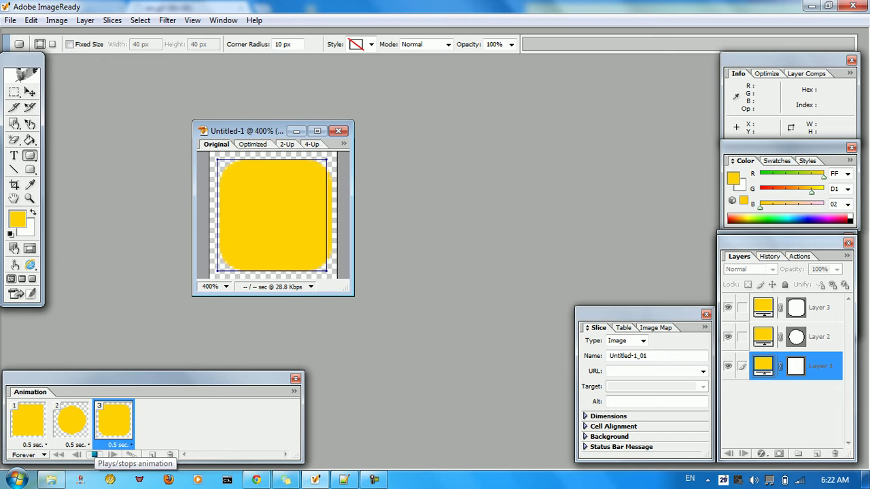
left_click(94, 455)
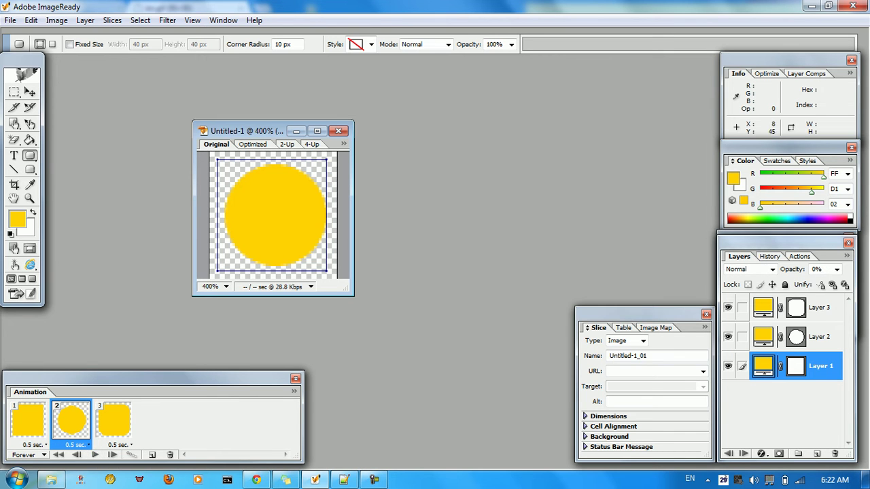
Close the Untitled-1 document without saving it and bring back the Animation palette.
left_click(338, 131)
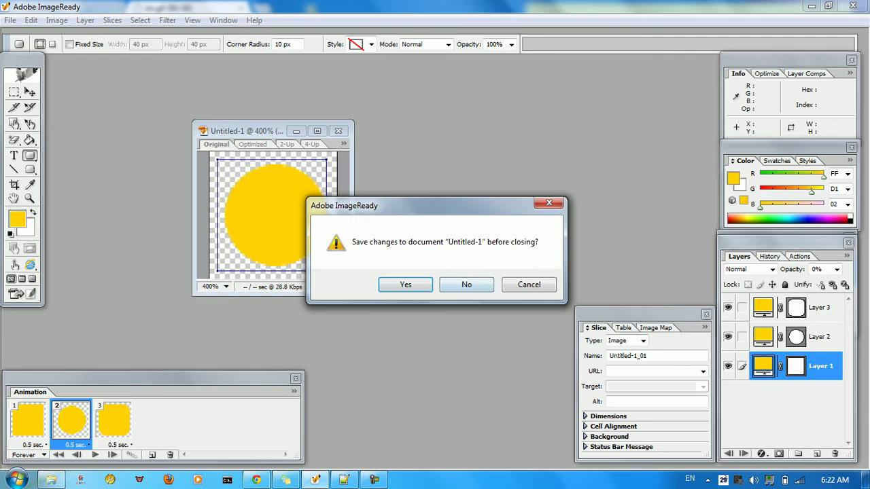
left_click(466, 284)
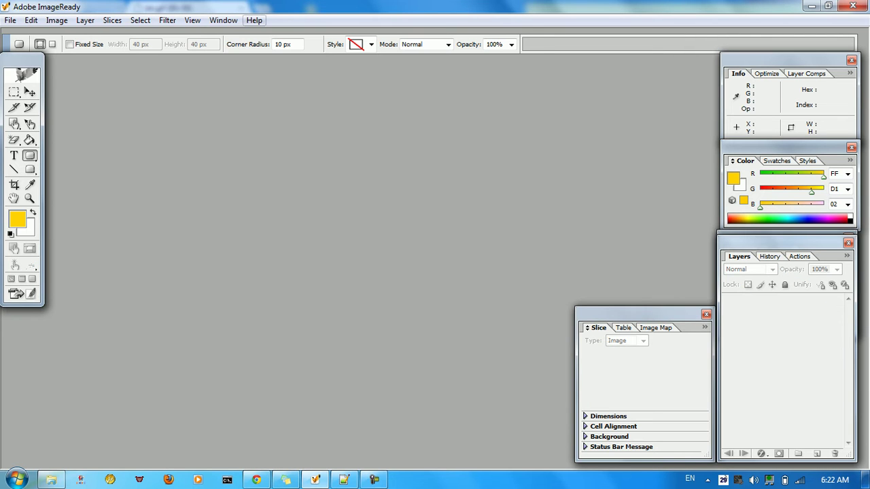
left_click(224, 20)
left_click(242, 82)
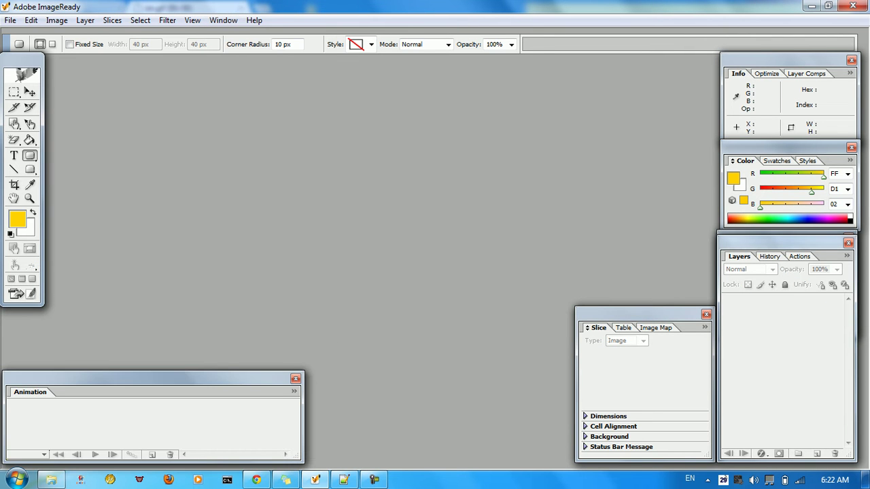
Create a new 50 × 50 pixel document with a transparent first layer and activate the Rounded Rectangle Tool.
left_click(10, 20)
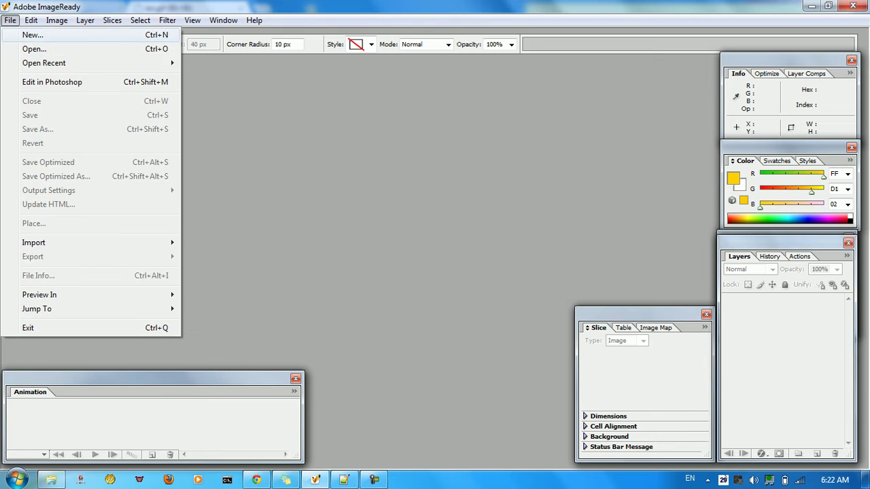
left_click(27, 35)
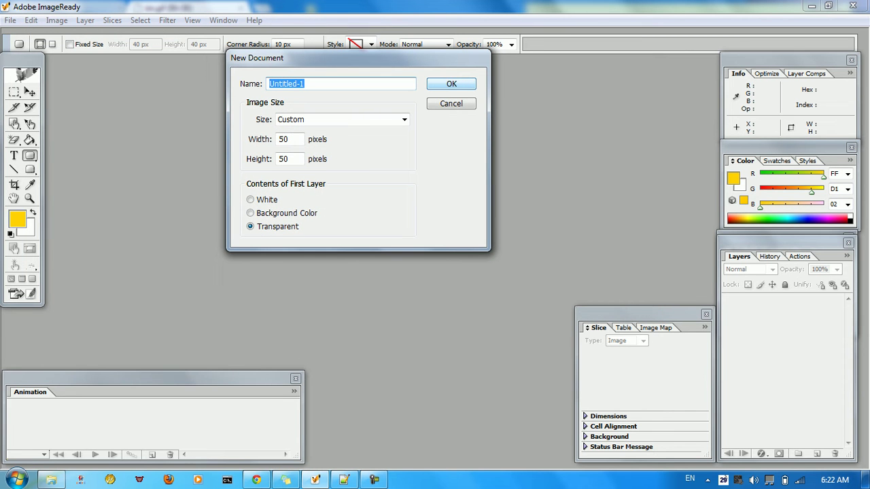
key("Return")
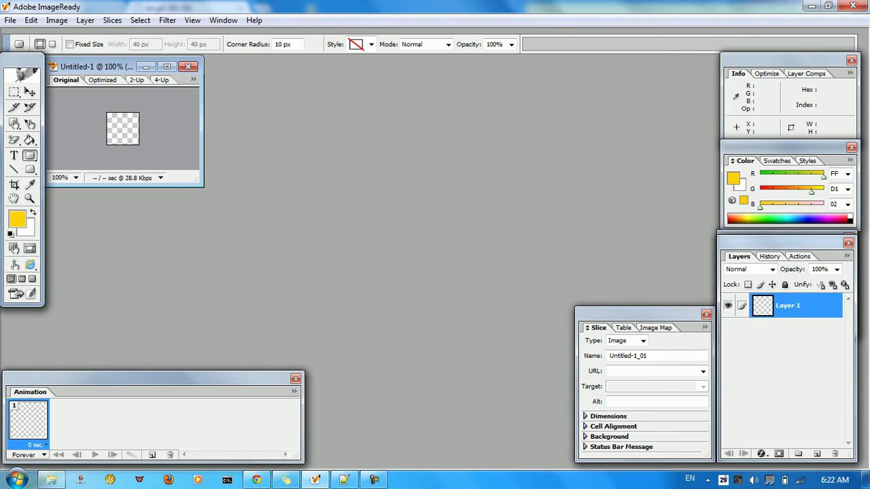
left_click_drag(97, 67, 321, 124)
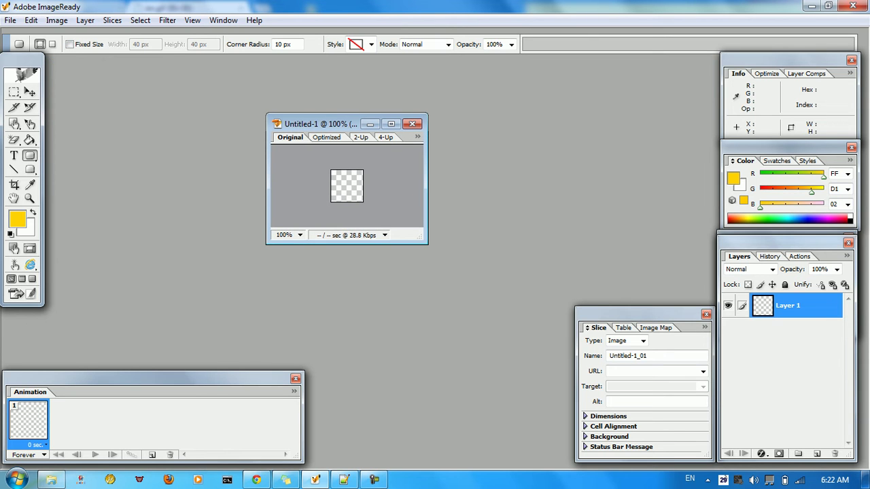
key("ctrl+plus")
key("ctrl+plus")
key("ctrl+plus")
key("ctrl+plus")
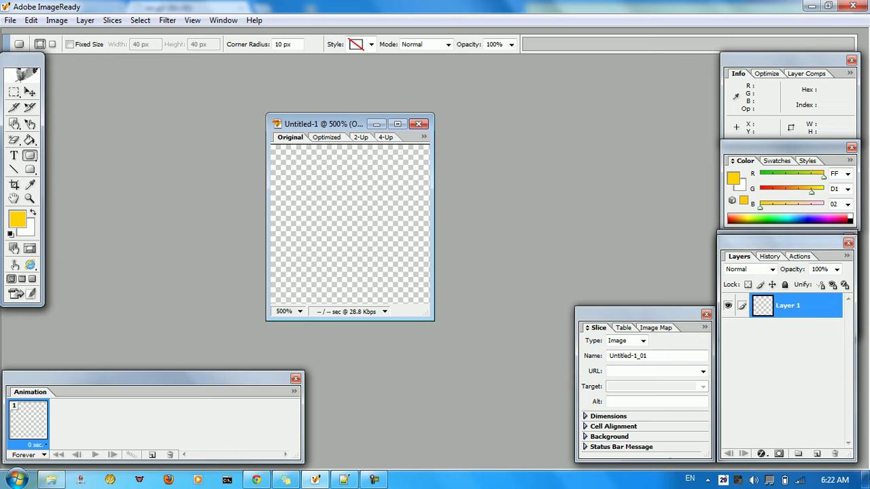
right_click(30, 156)
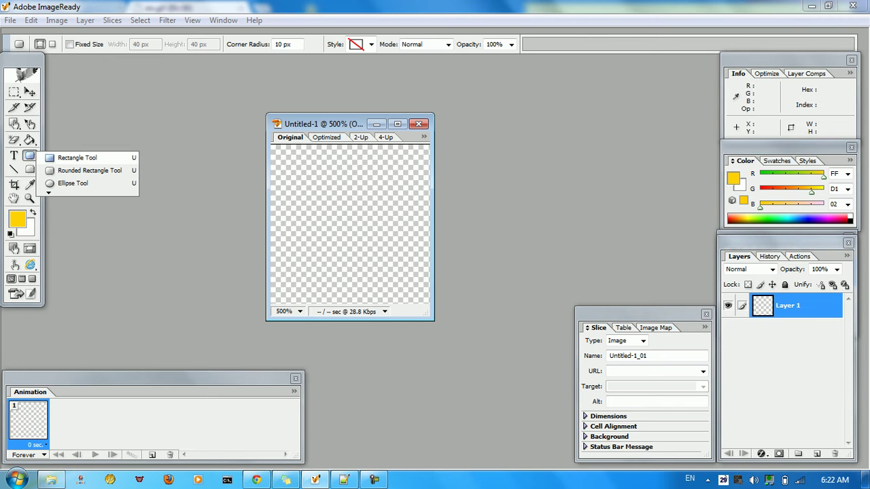
left_click(89, 171)
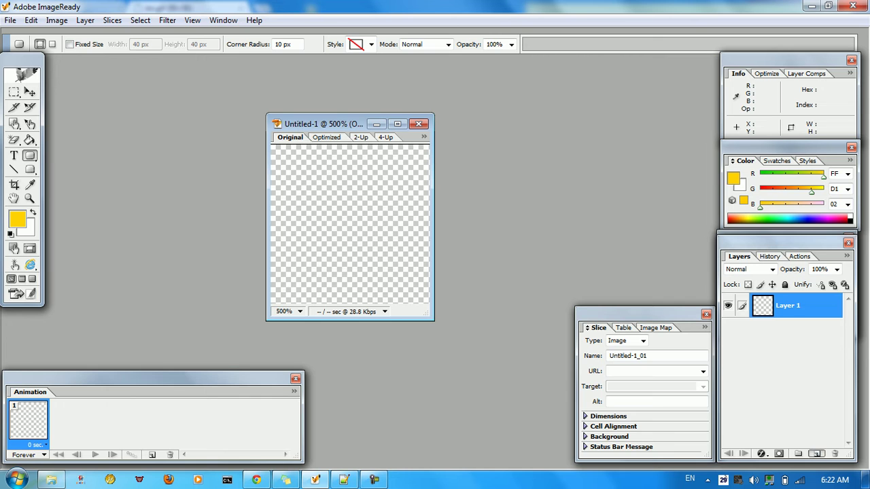
Add two new layers above Layer 1 and two more frames to the animation.
left_click(817, 454)
left_click(817, 453)
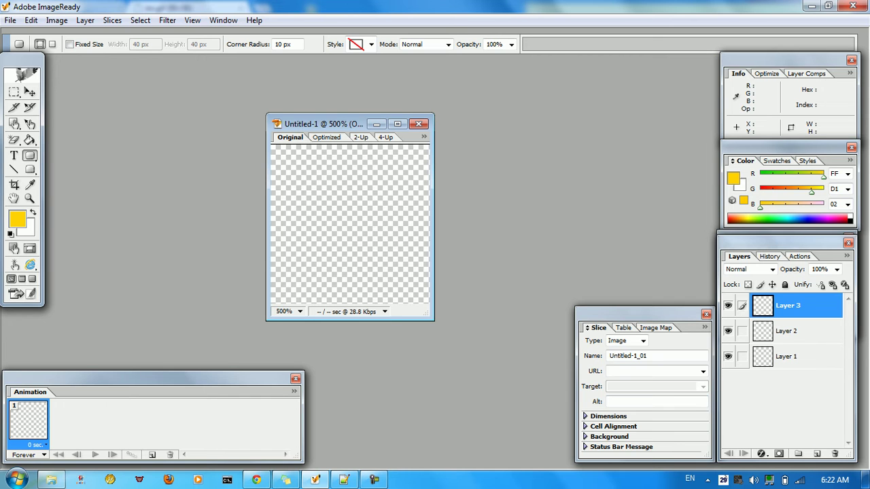
left_click(152, 455)
left_click(152, 455)
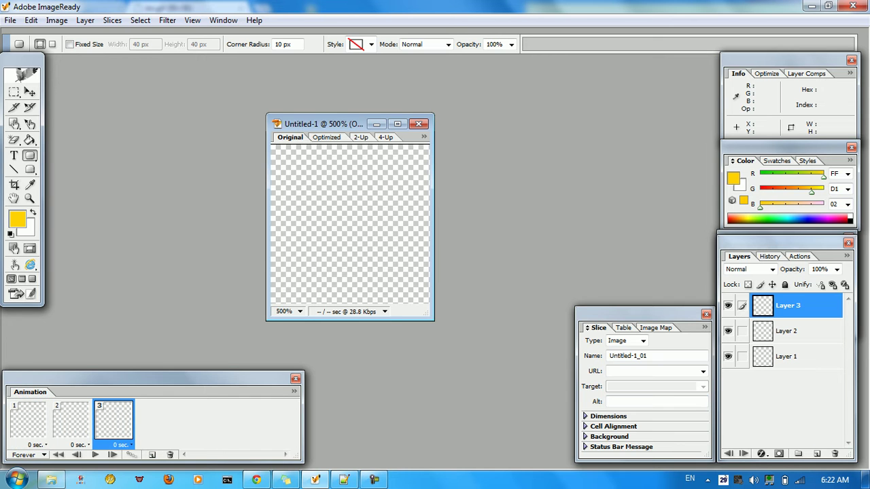
With frame 1 selected, draw a yellow rounded square filling most of the canvas on Layer 1.
left_click(28, 420)
left_click(788, 357)
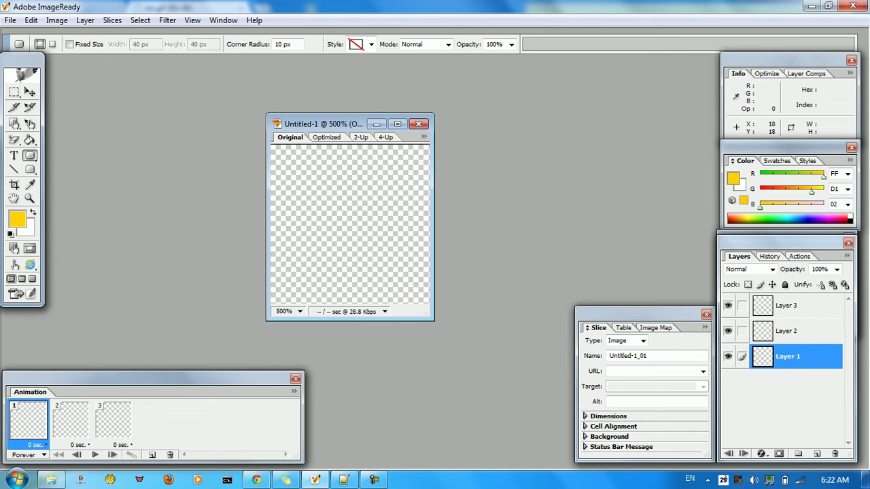
left_click_drag(291, 161, 417, 284)
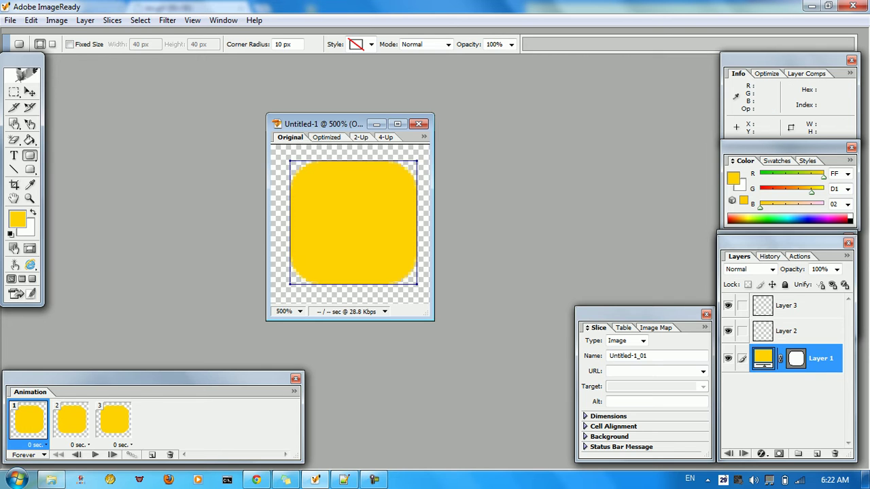
Hide Layer 1 and draw a yellow circle filling most of the canvas on Layer 2 with the Ellipse Tool.
left_click(789, 331)
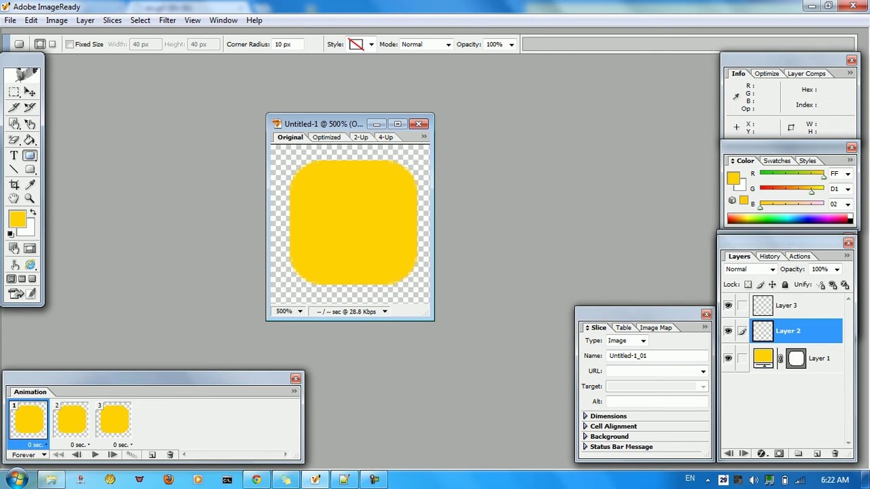
left_click(728, 358)
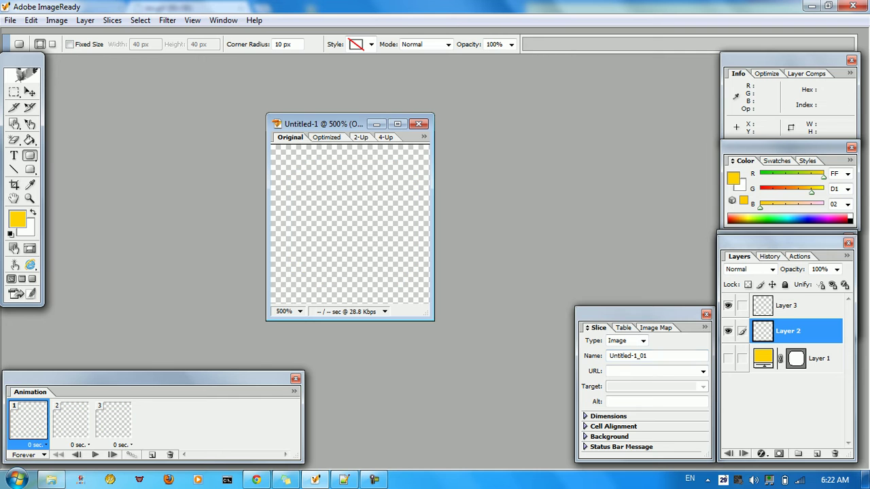
left_click(29, 155)
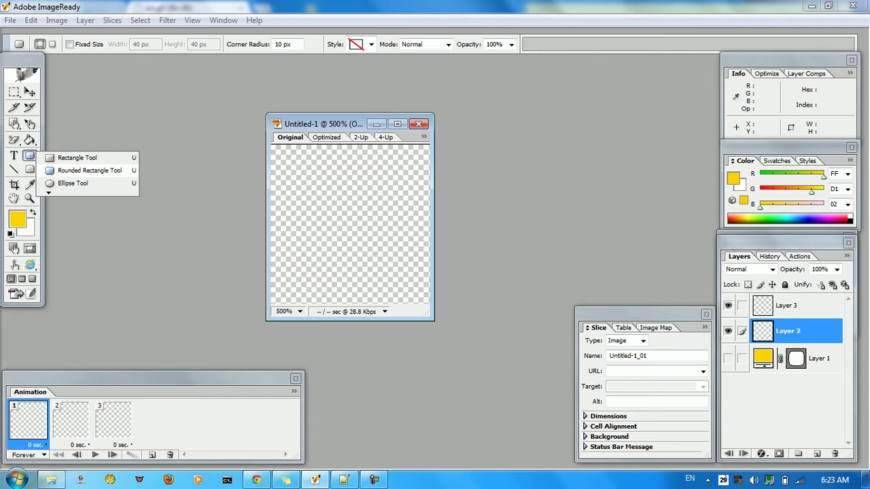
left_click(82, 184)
left_click_drag(289, 163, 408, 286)
With Layer 2 hidden, draw a yellow square filling most of the canvas on Layer 3, and make Layers 1 and 2 visible again.
left_click(728, 333)
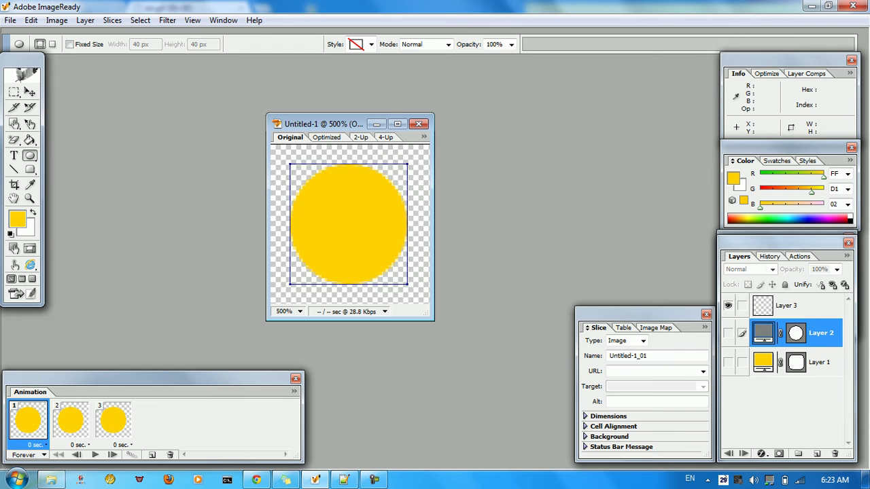
left_click(789, 306)
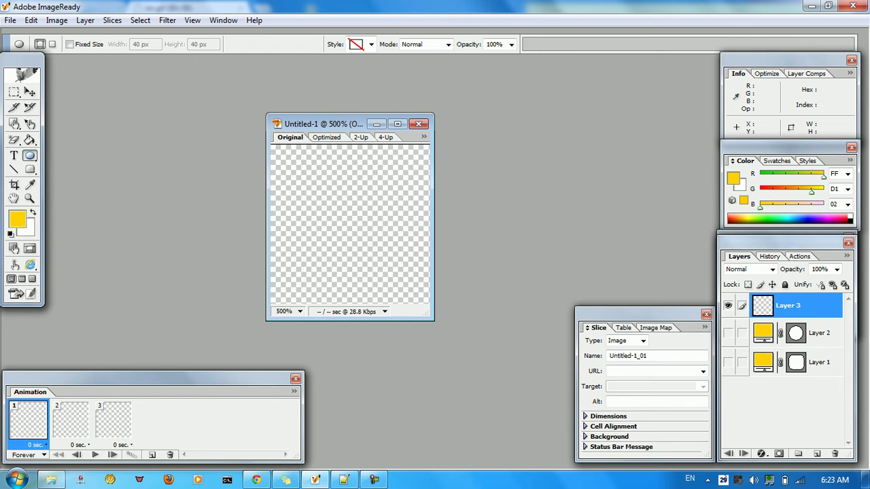
left_click(30, 155)
left_click(82, 155)
left_click_drag(289, 155, 414, 283)
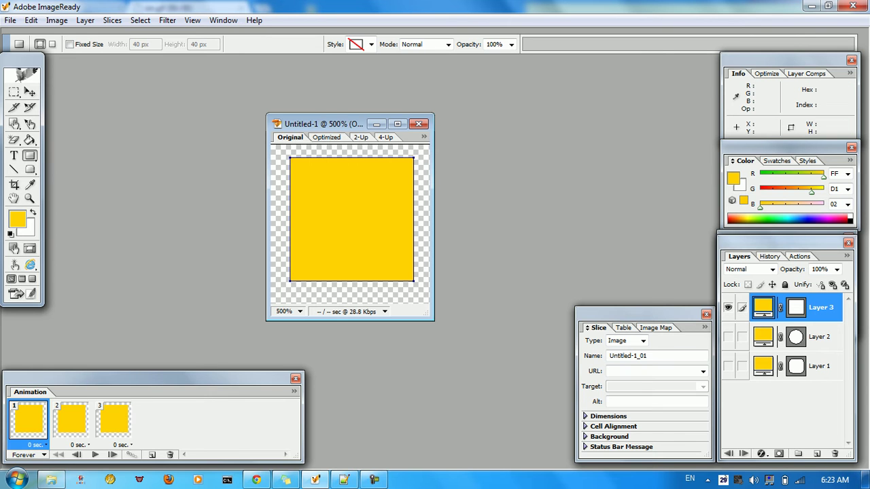
left_click(728, 337)
left_click(729, 366)
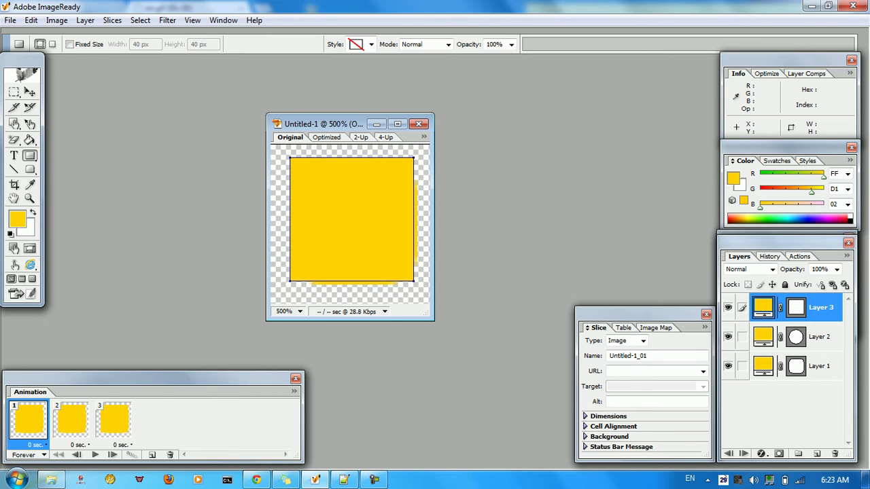
Set the delay of all three animation frames to 0.5 seconds.
left_click(35, 444)
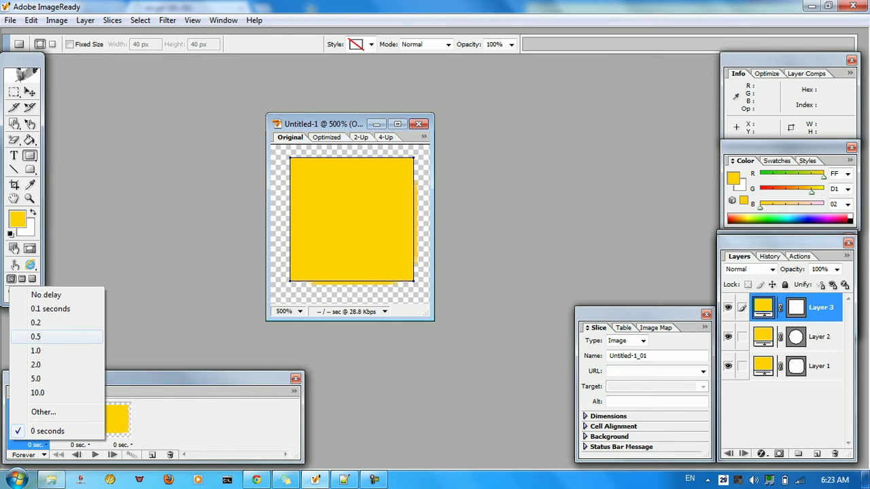
left_click(35, 337)
left_click(78, 444)
left_click(78, 336)
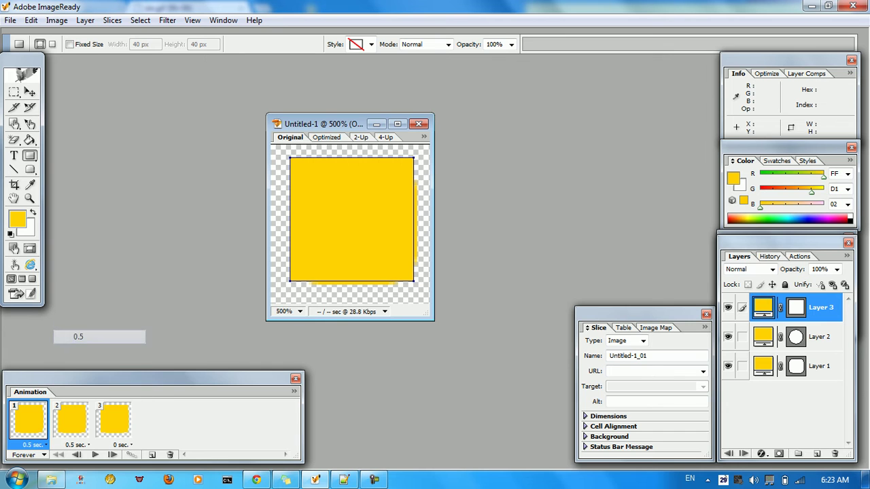
left_click(119, 445)
left_click(121, 336)
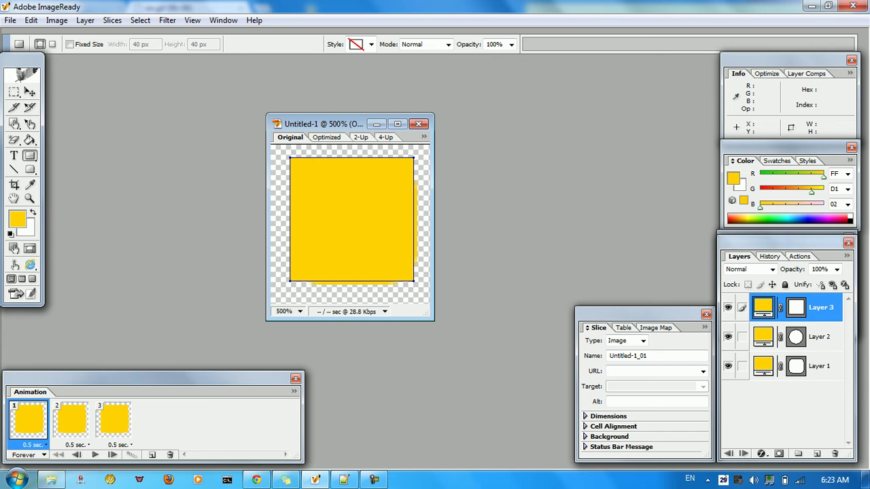
In frame 1, set the opacity of Layer 2 and Layer 3 to 0%, leaving the rounded square on Layer 1 showing.
left_click(820, 367)
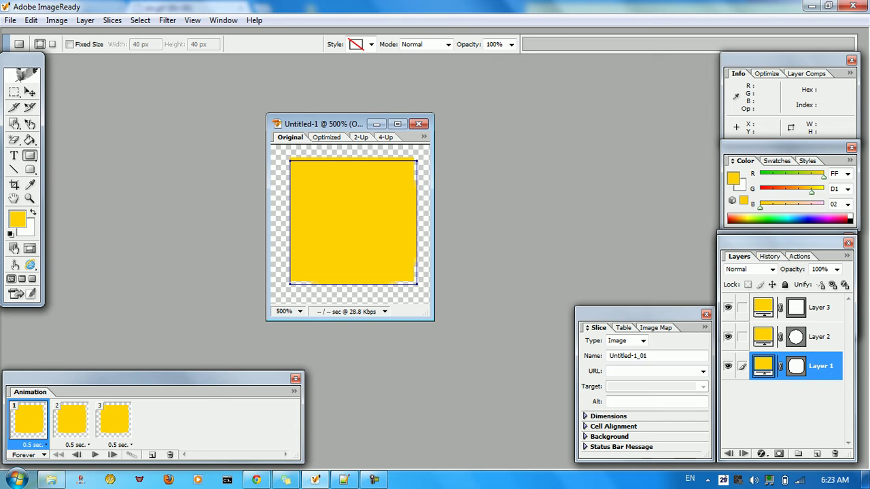
left_click(819, 337)
left_click(837, 270)
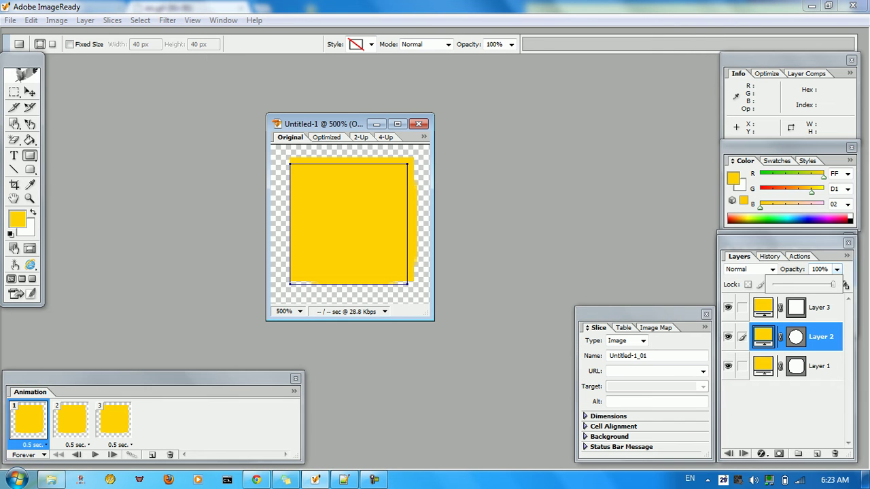
left_click_drag(833, 285, 775, 285)
key("Return")
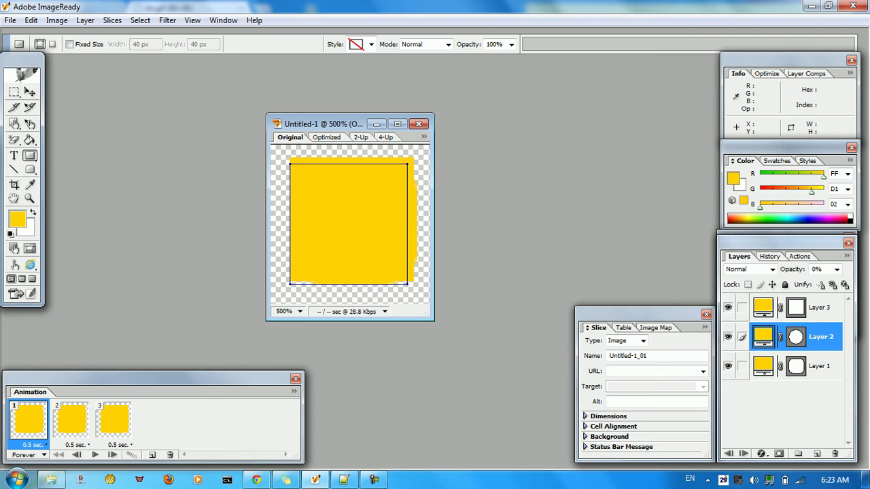
left_click(820, 307)
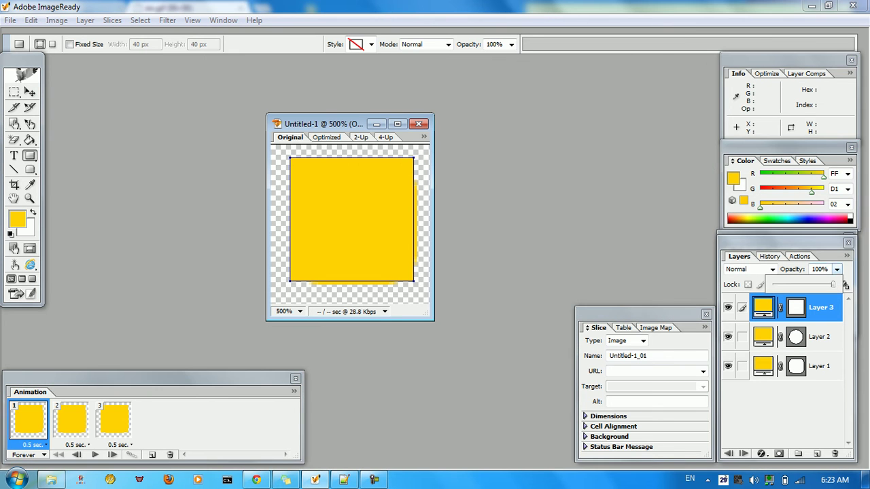
left_click(836, 269)
left_click_drag(774, 284, 773, 284)
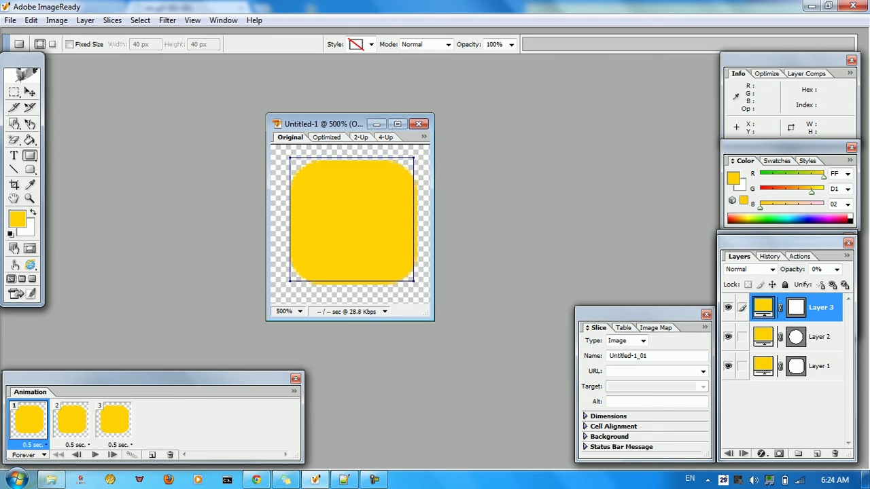
In frame 2, set Layer 1's opacity to 0% and Layer 2's opacity to 100% to show the circle.
left_click(71, 421)
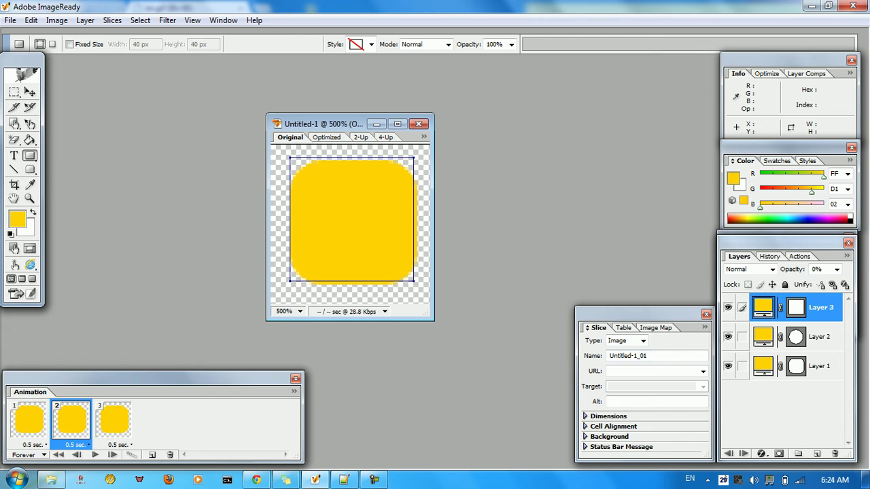
left_click(821, 367)
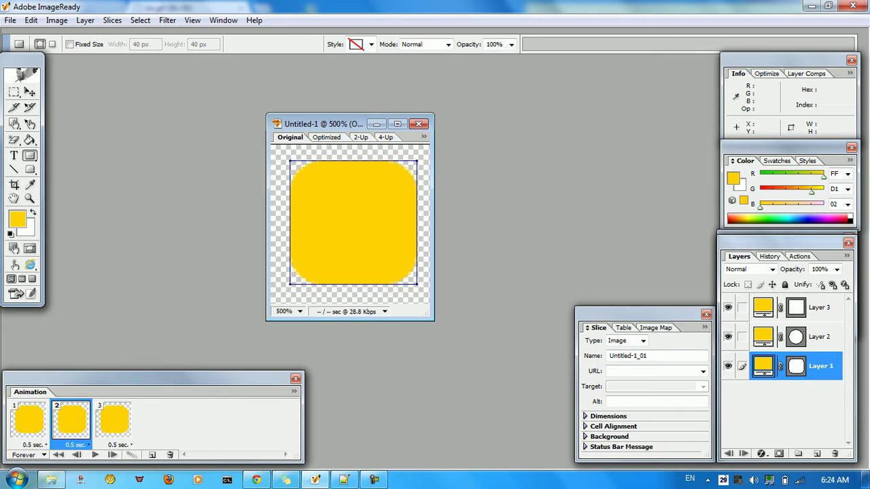
left_click_drag(838, 270, 771, 284)
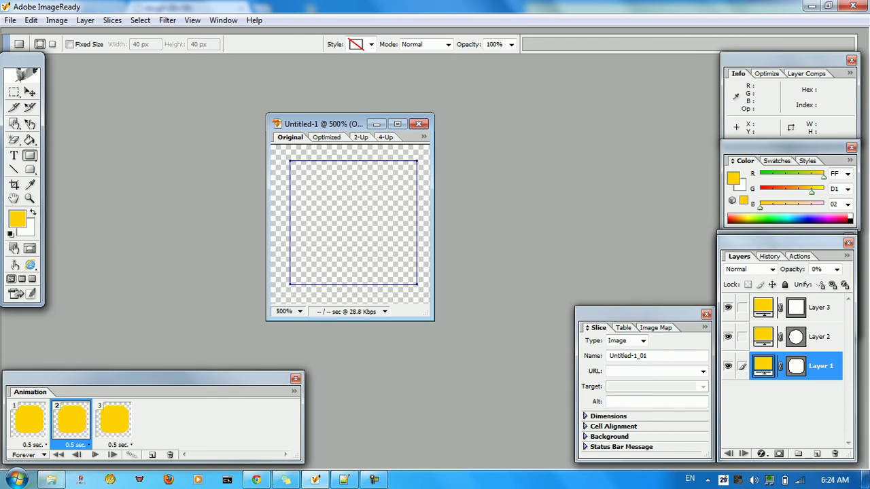
left_click(819, 337)
left_click(836, 269)
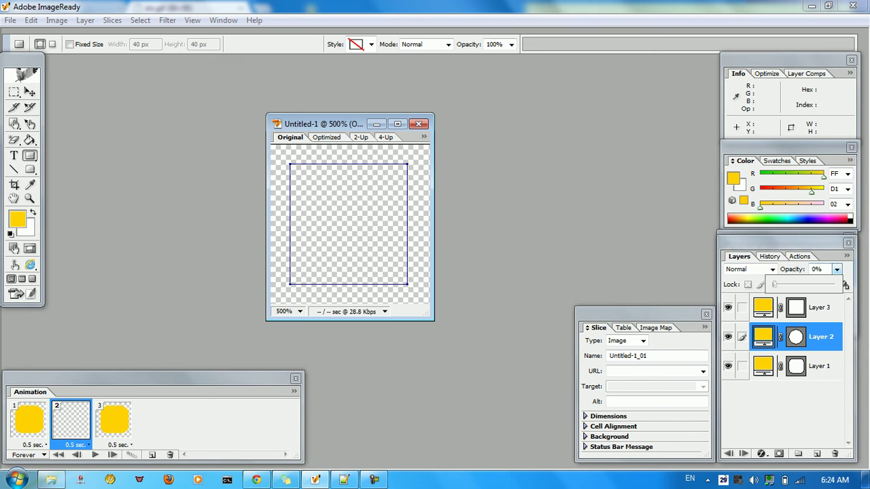
left_click_drag(828, 284, 837, 284)
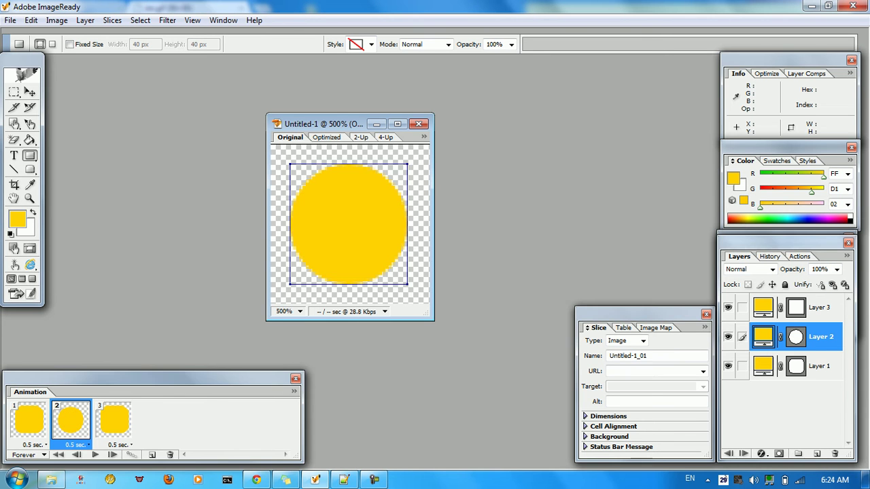
left_click(819, 308)
left_click(819, 337)
In frame 3, set Layer 1's opacity to 0% and Layer 3's opacity to 100% to show the square.
left_click(115, 420)
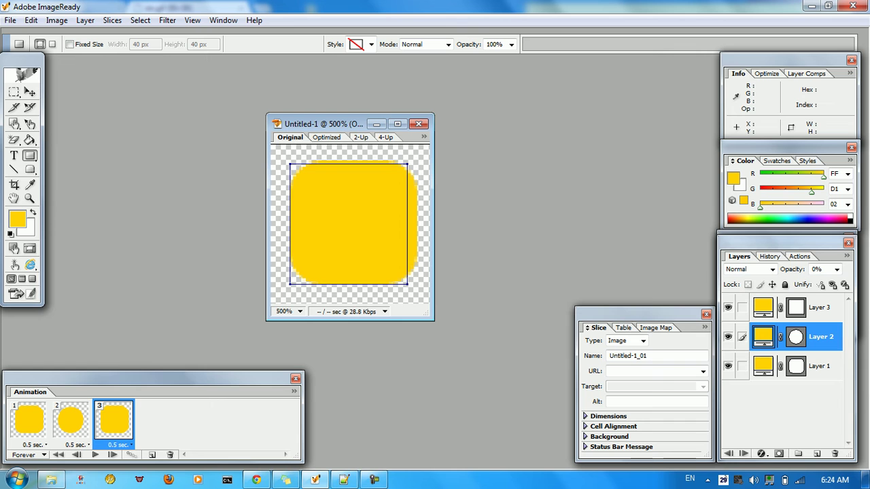
left_click(820, 366)
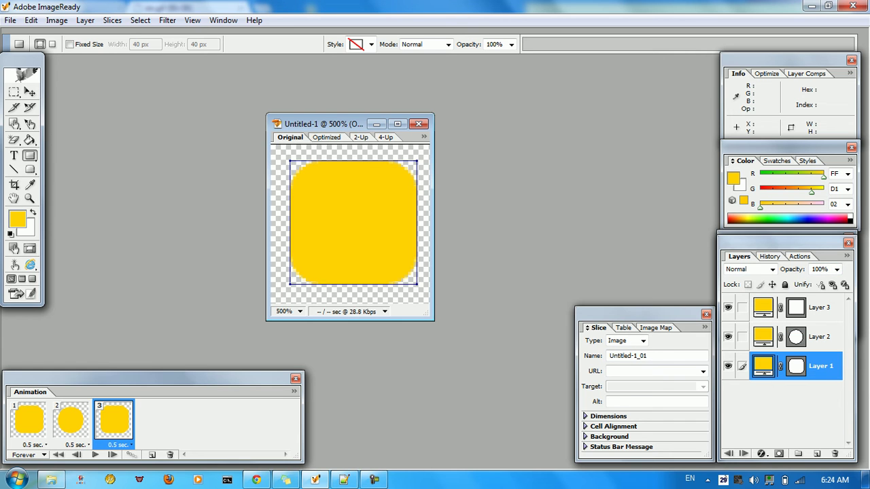
left_click(836, 269)
left_click_drag(837, 285, 774, 285)
key("alt+bracketright")
key("alt+bracketright")
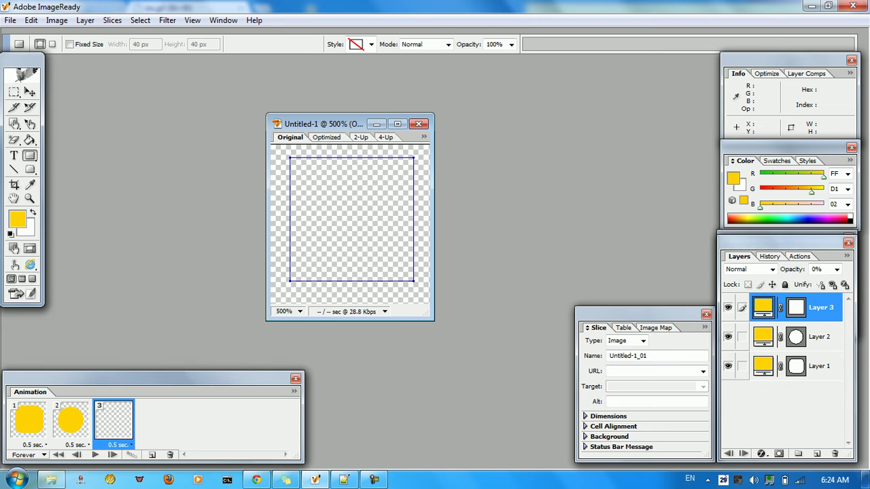
left_click(836, 269)
left_click_drag(828, 285, 836, 284)
Check the shape shown in each of the three frames and play the animation.
left_click(28, 420)
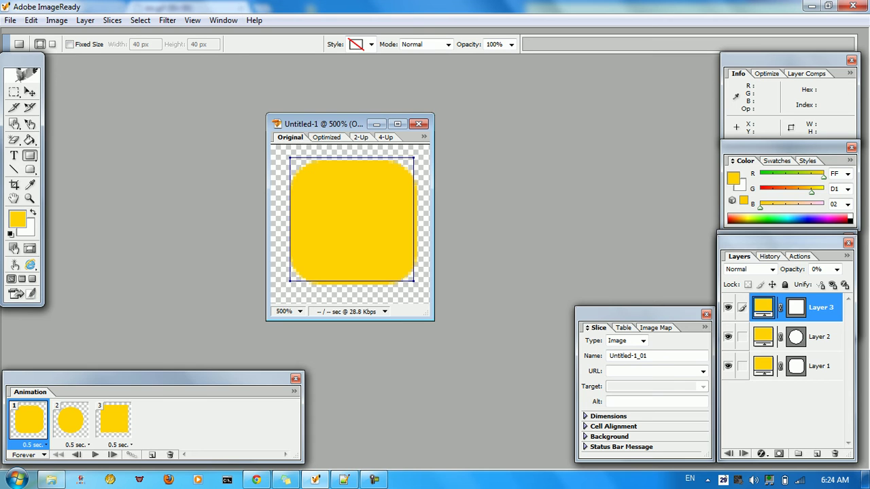
left_click(71, 421)
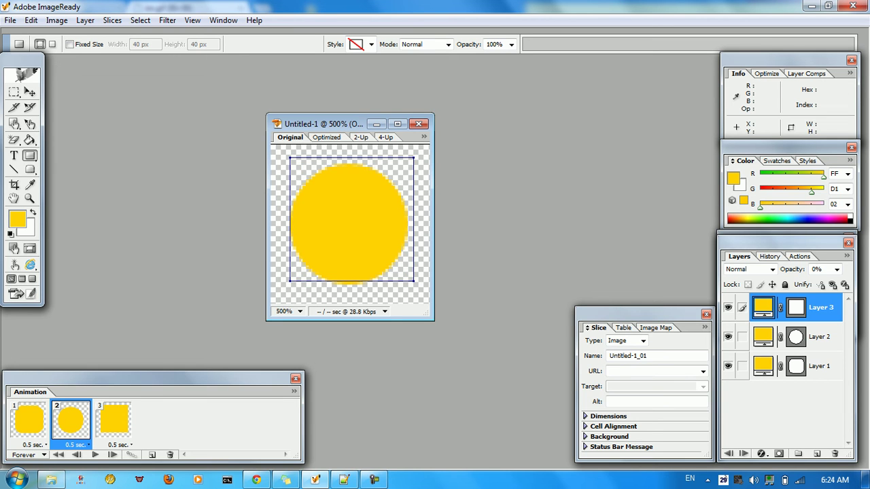
left_click(113, 420)
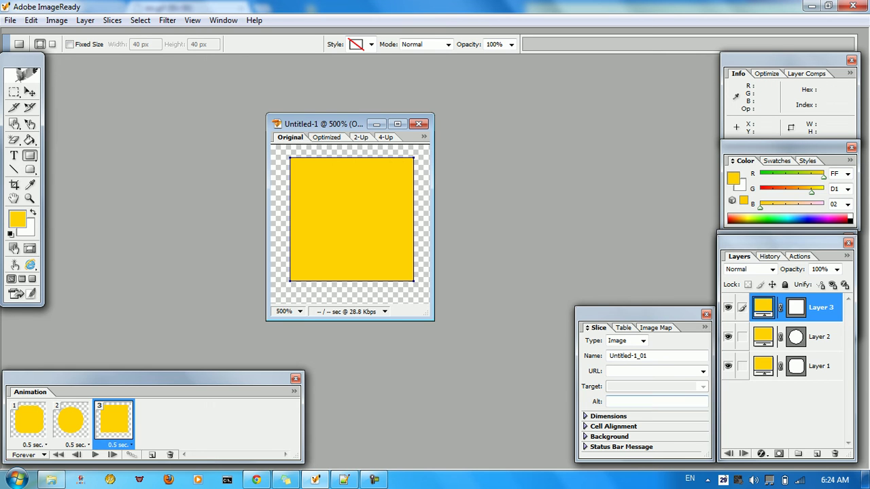
left_click(95, 454)
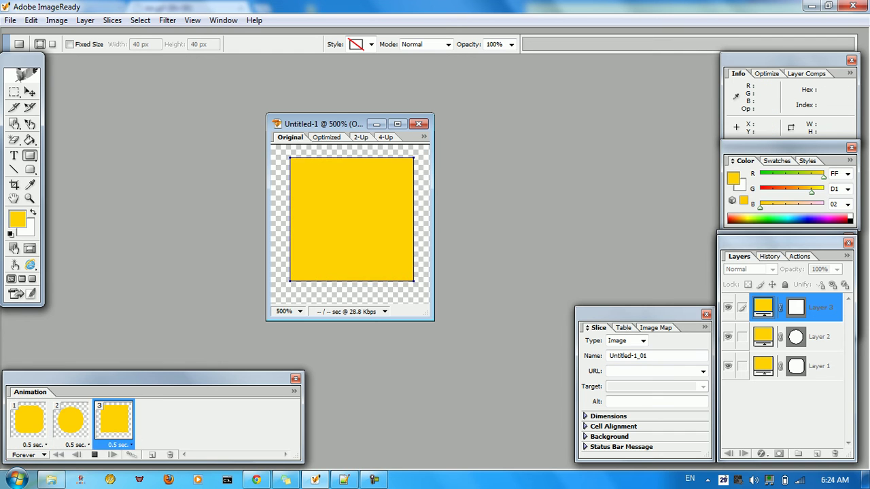
Set the delay of frame 3 to 1.0 second and preview the animation.
left_click(121, 445)
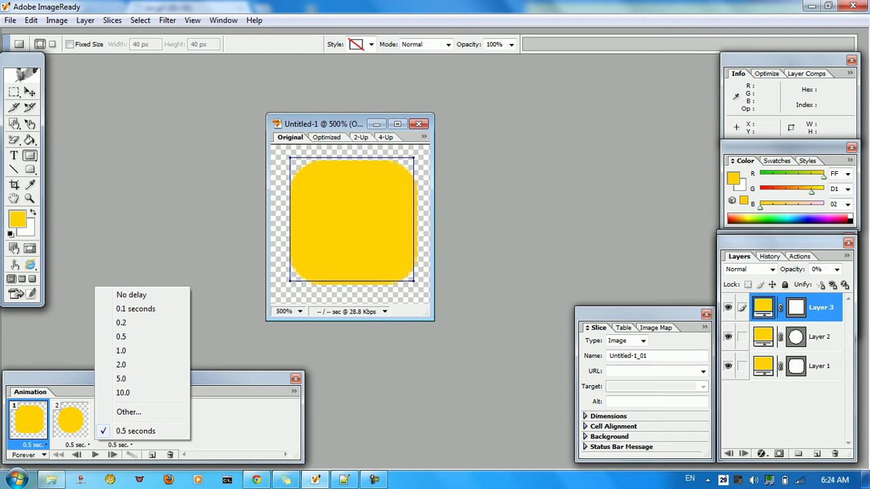
left_click(121, 350)
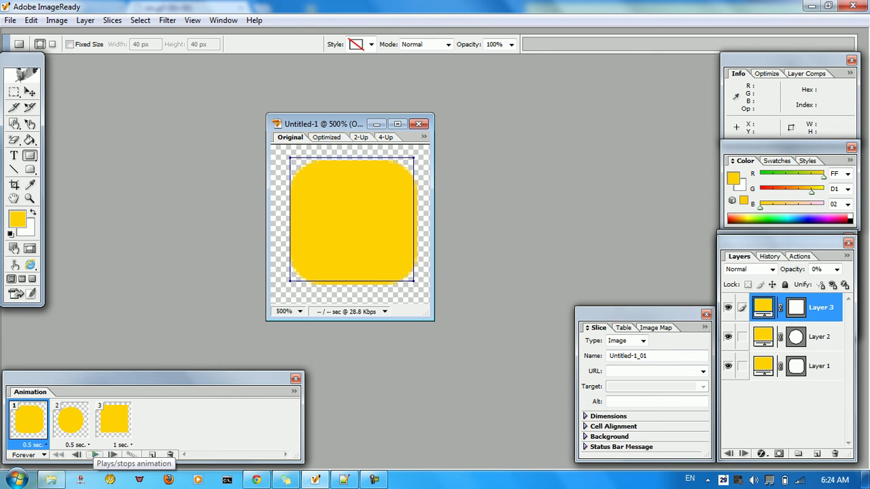
left_click(95, 455)
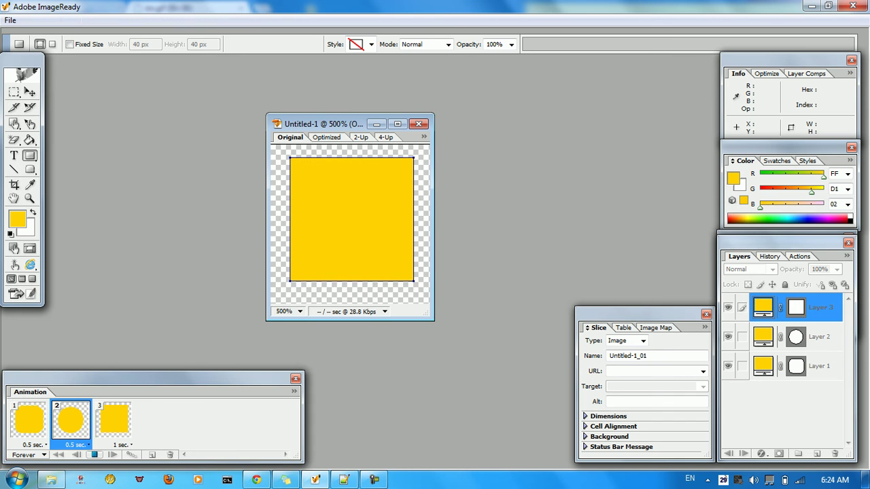
left_click(95, 455)
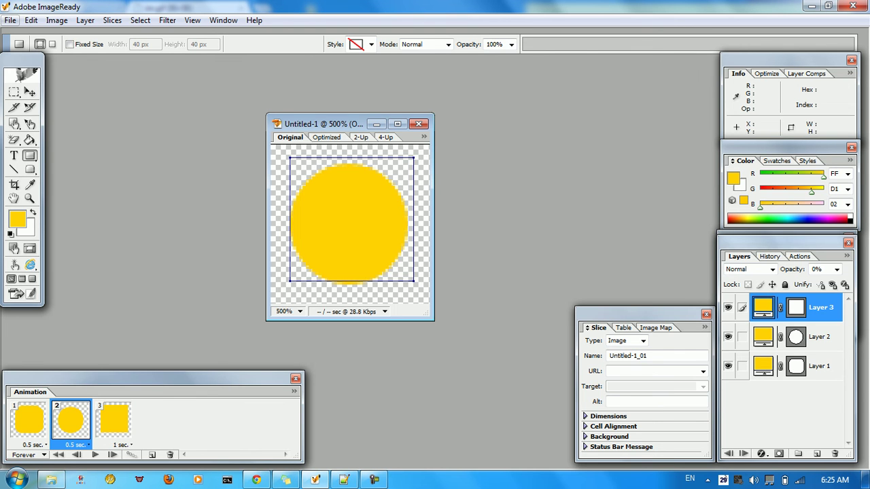
Save the optimized animation as im.gif in New folder, replacing the existing file.
left_click(10, 20)
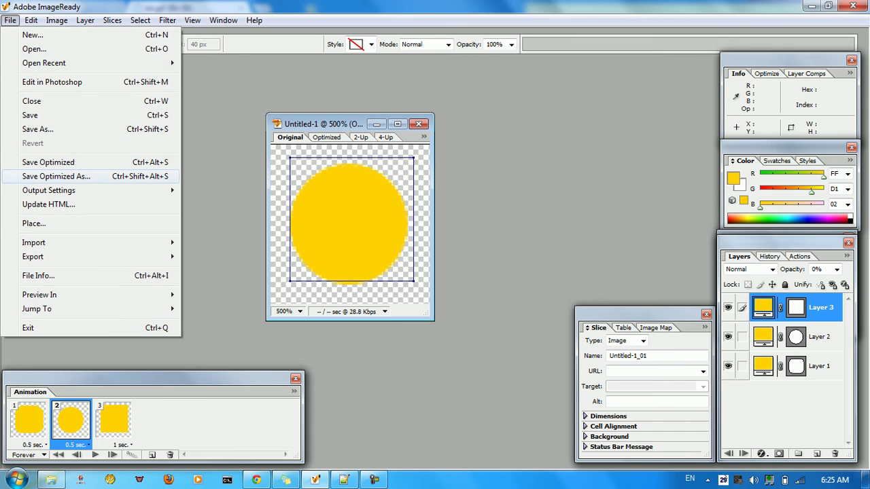
left_click(56, 176)
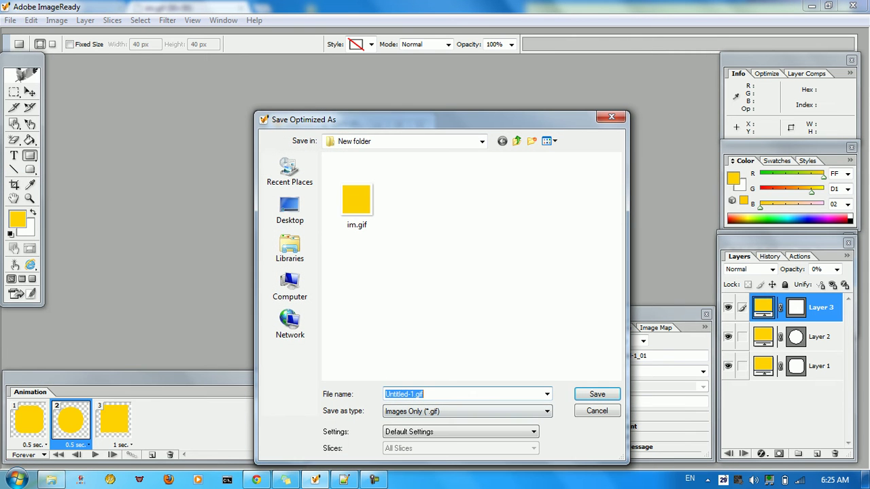
left_click(357, 200)
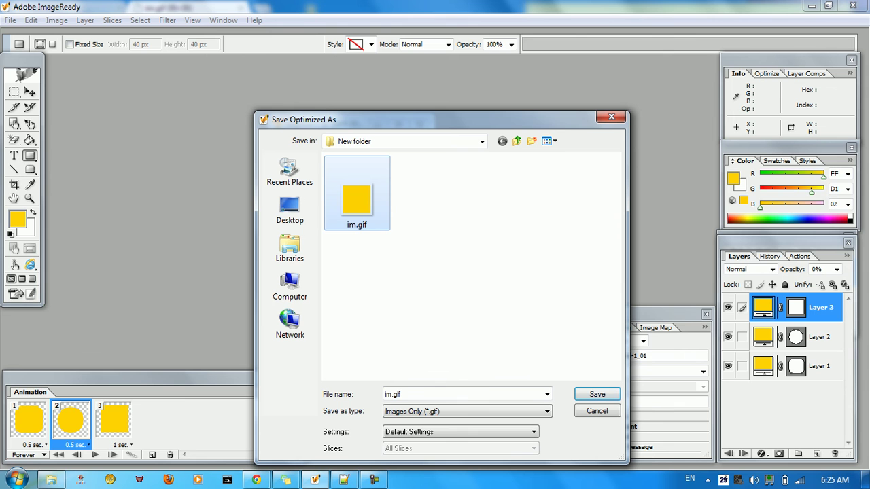
left_click(435, 394)
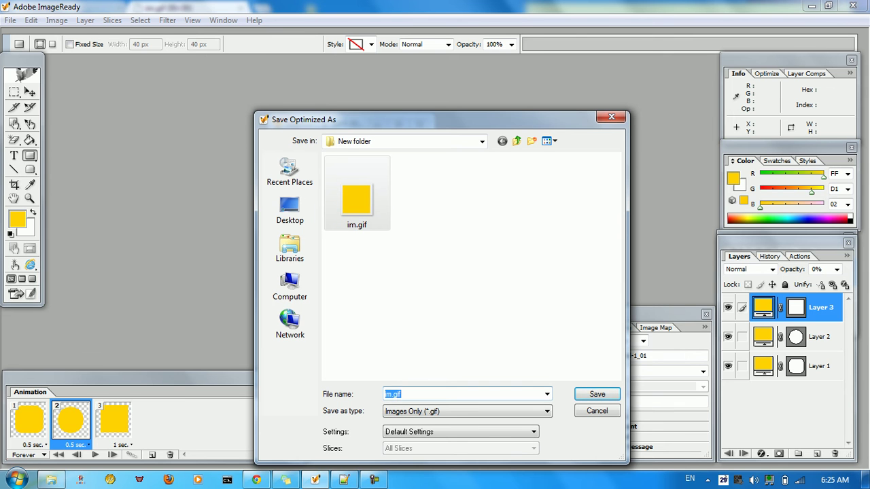
key("Return")
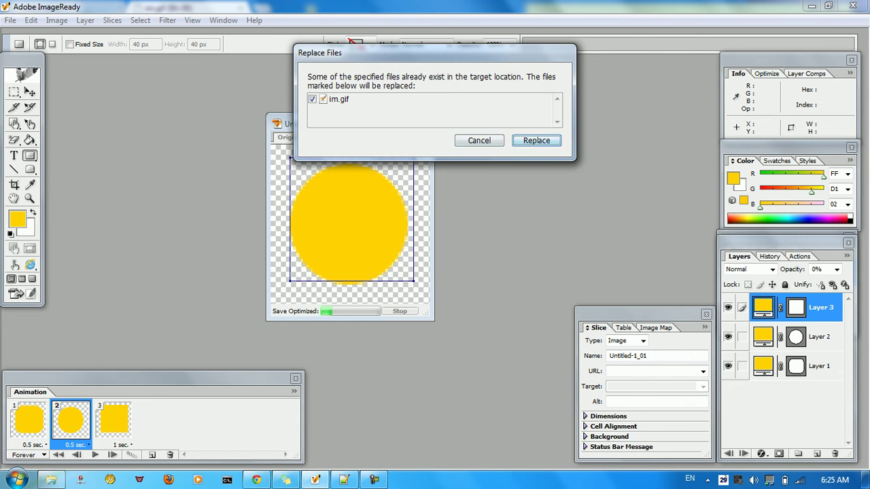
key("Return")
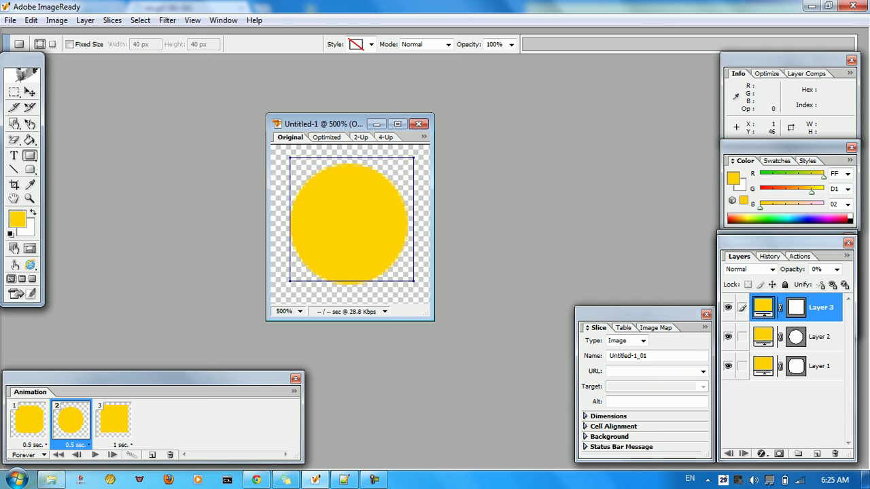
Switch to Notepad++ and examine the img tag referencing im.gif in index.html.
left_click(344, 479)
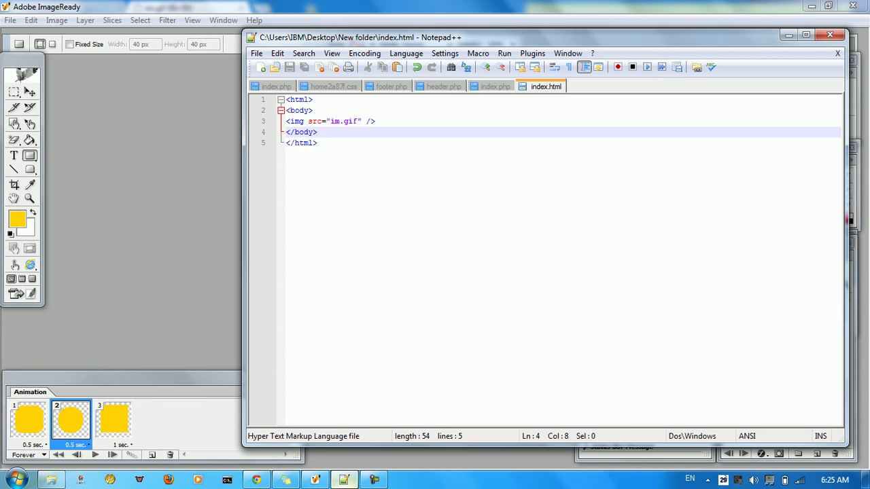
key("ctrl+a")
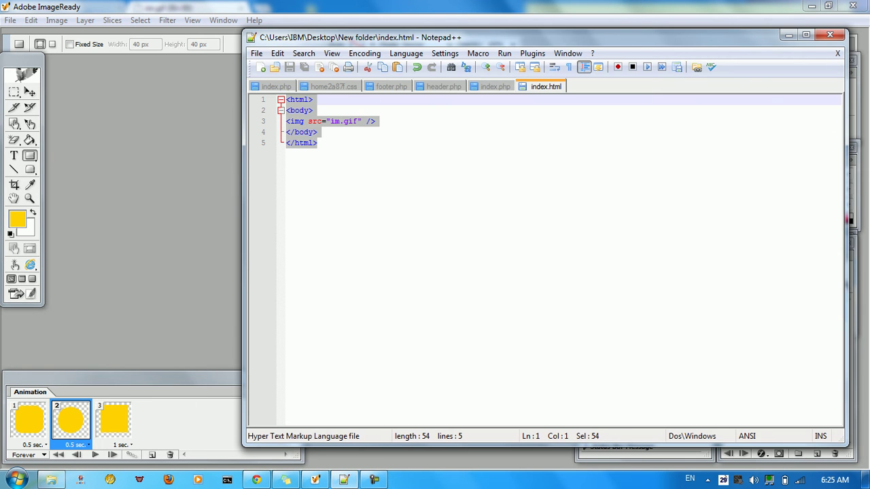
left_click(318, 144)
left_click_drag(299, 121, 370, 122)
left_click(318, 133)
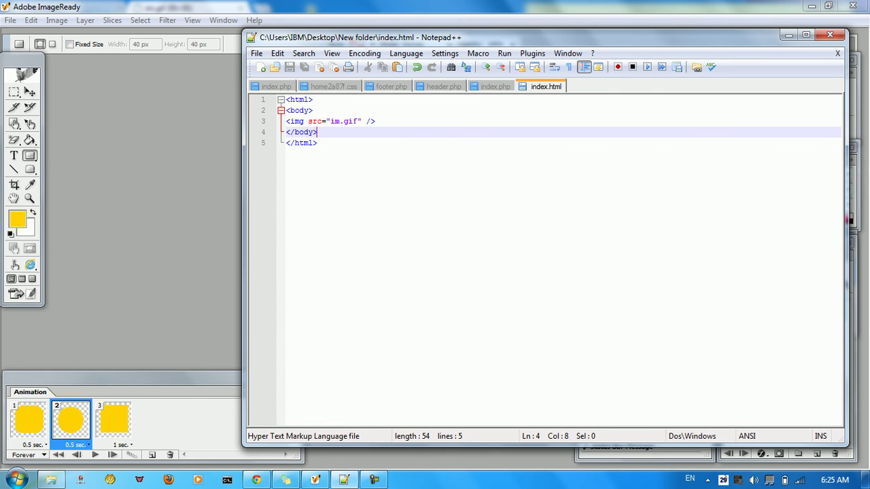
left_click(367, 121)
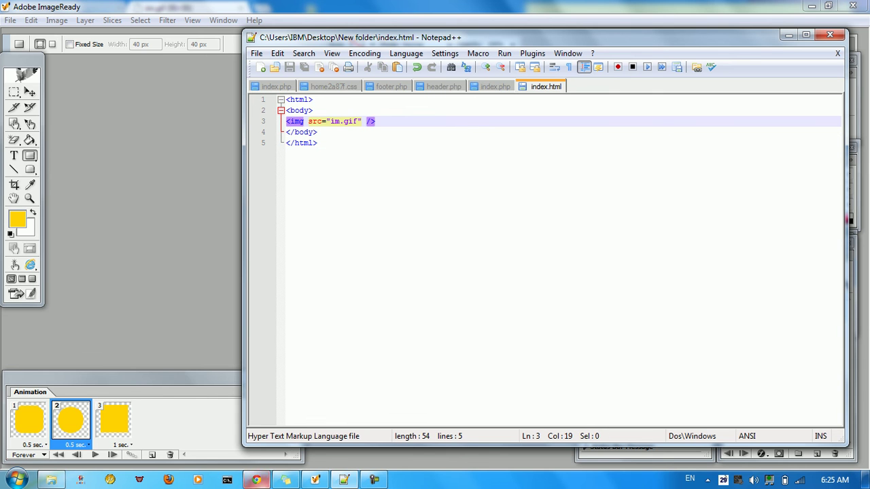
Switch to Chrome, reload index.html to check the saved im.gif animation, and close the developer tools.
left_click(257, 480)
left_click(82, 8)
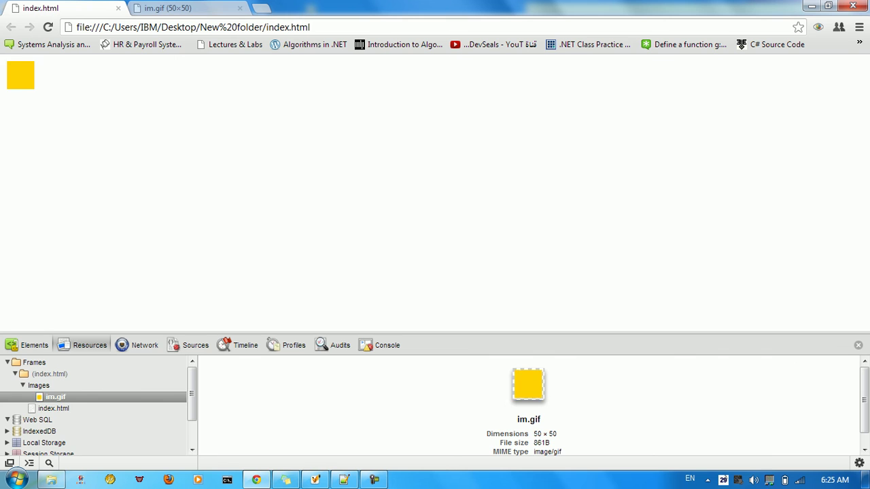
right_click(209, 111)
left_click(224, 147)
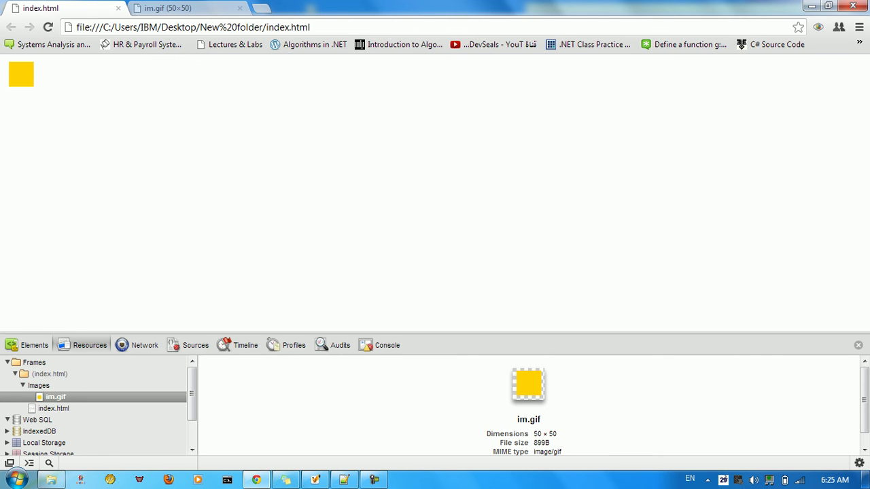
left_click(529, 401)
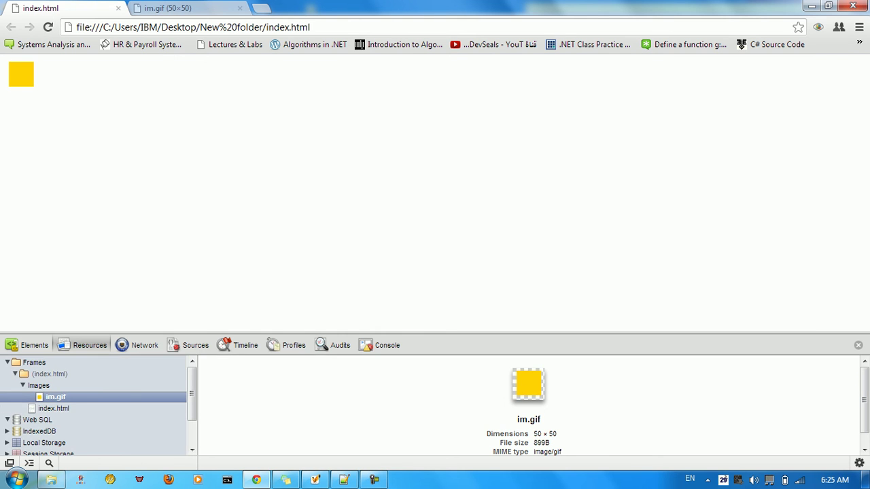
left_click(859, 346)
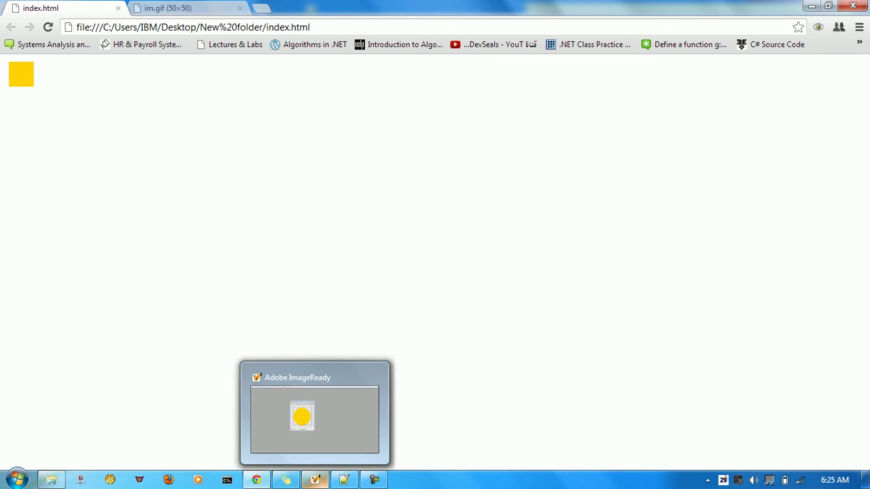
Switch to ImageReady and review animation frames 3, 2 and 1 in turn.
left_click(316, 480)
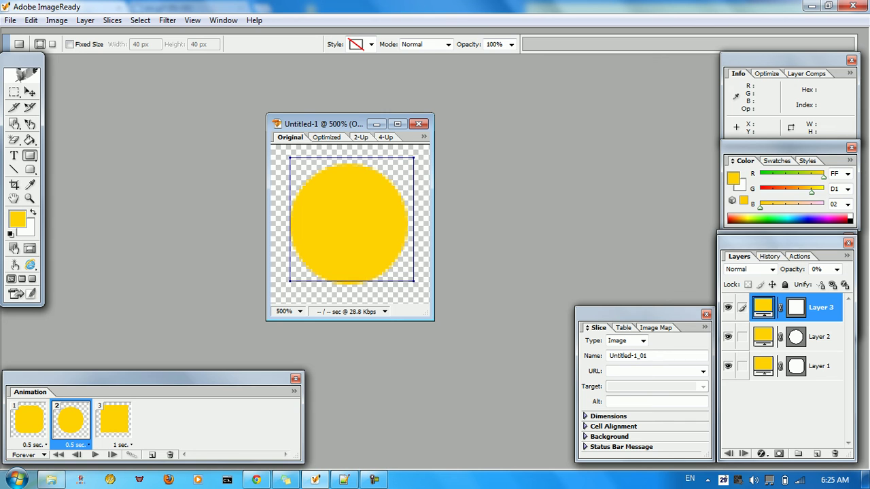
left_click(114, 420)
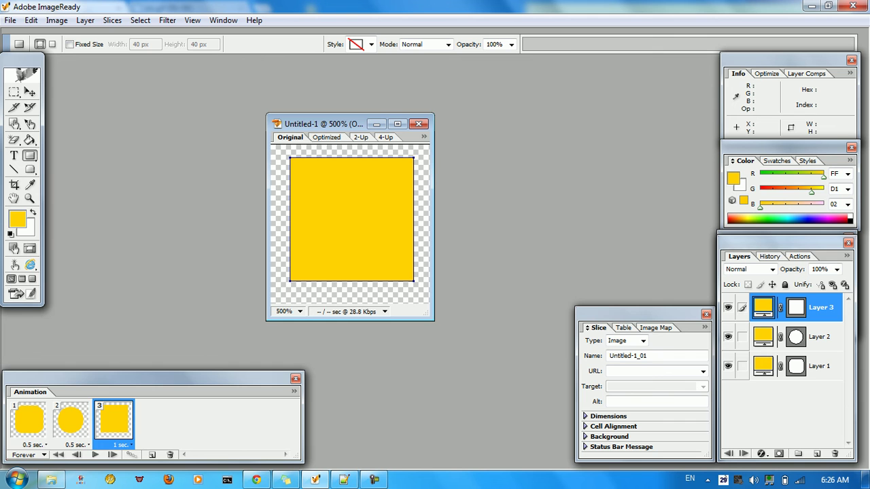
left_click(70, 420)
left_click(28, 420)
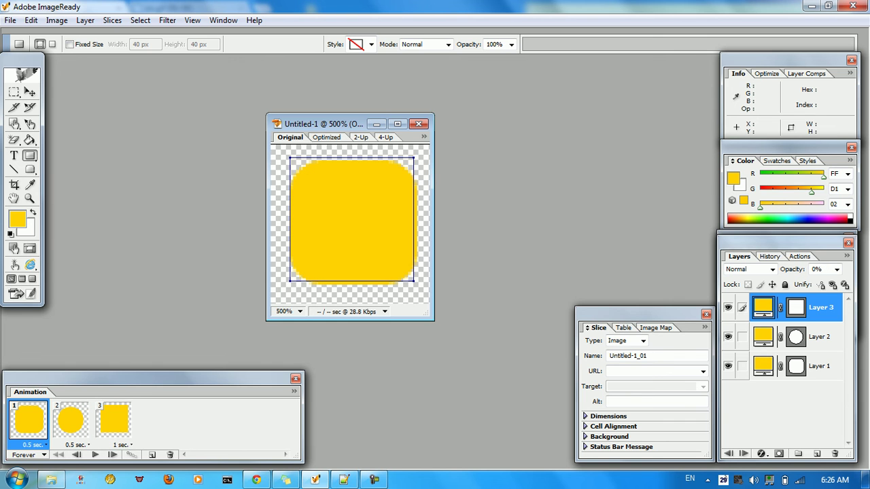
Switch to Windows Explorer and check the file details of im.gif in New folder.
left_click(51, 480)
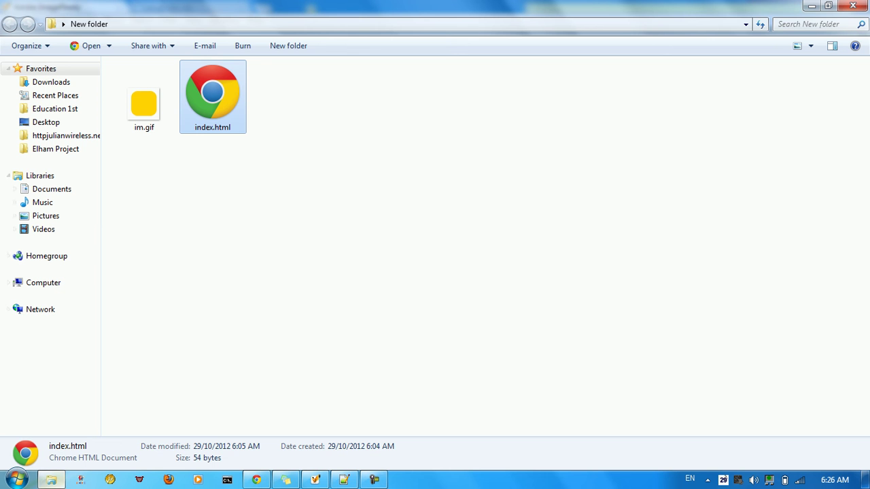
left_click(144, 104)
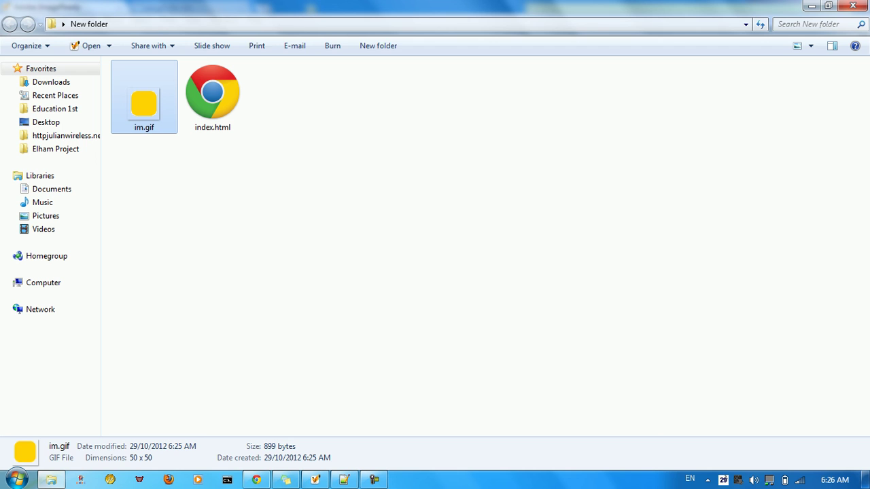
left_click(327, 218)
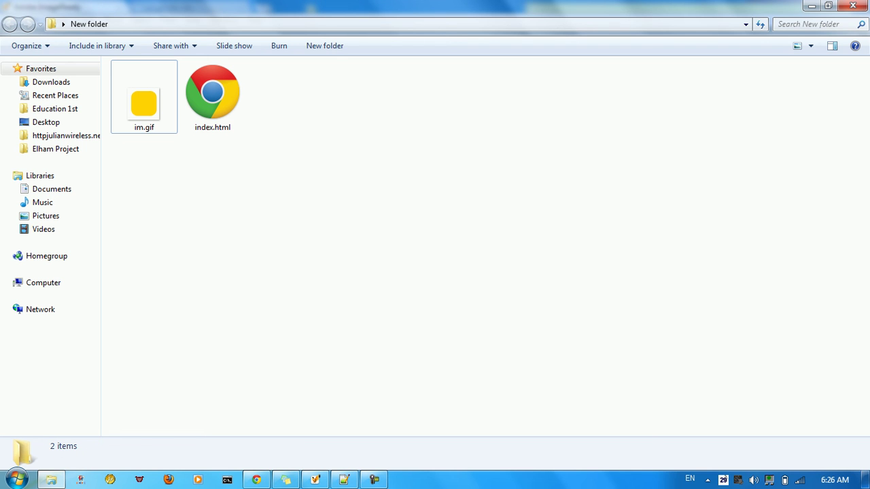
key("ctrl+space")
key("ctrl+space")
key("ctrl+space")
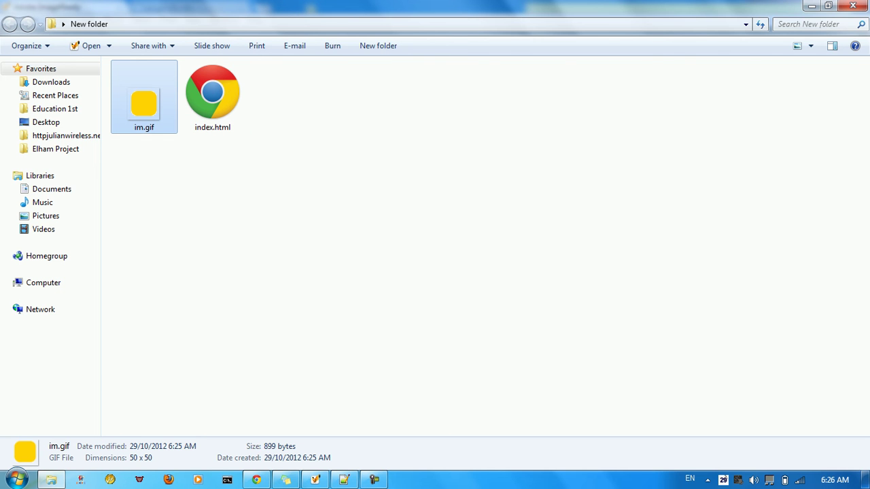
Examine the size and size on disk in the properties of im.gif and close them without changes.
right_click(143, 104)
left_click(194, 462)
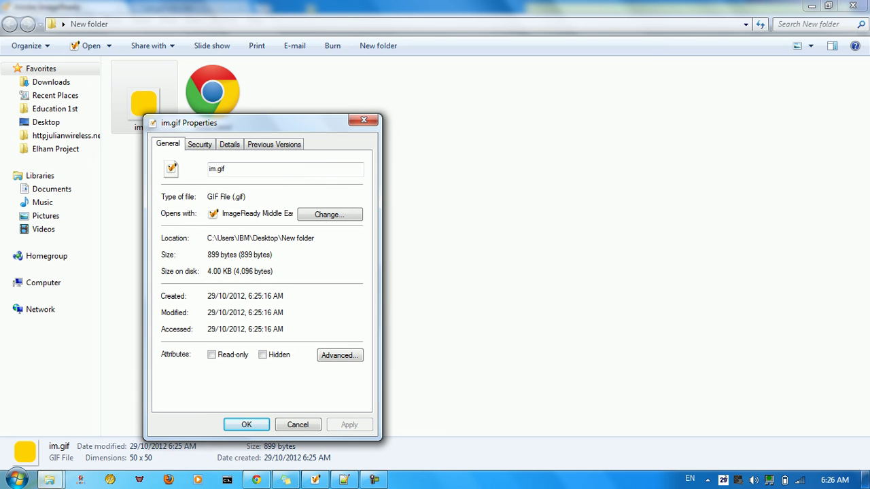
left_click_drag(211, 271, 228, 271)
left_click(240, 271)
left_click_drag(218, 254, 237, 255)
left_click(229, 254)
left_click(297, 424)
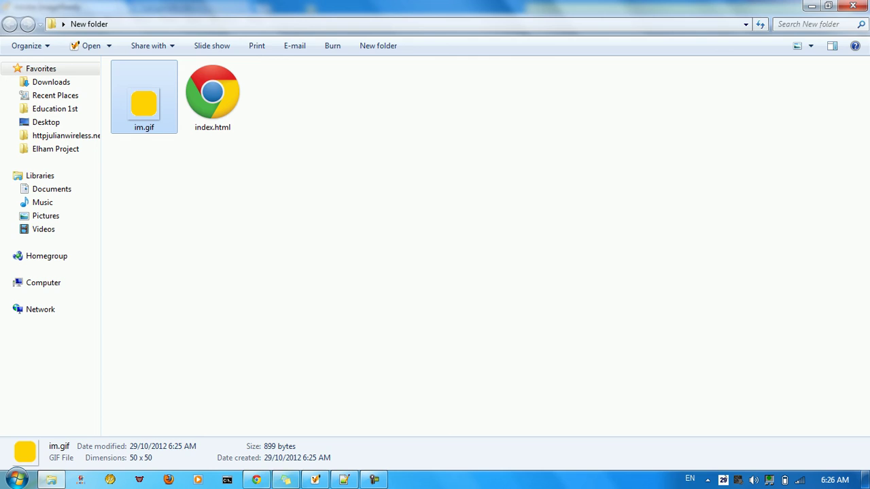
Switch to Chrome to view the animation on index.html again and return to ImageReady.
left_click(256, 480)
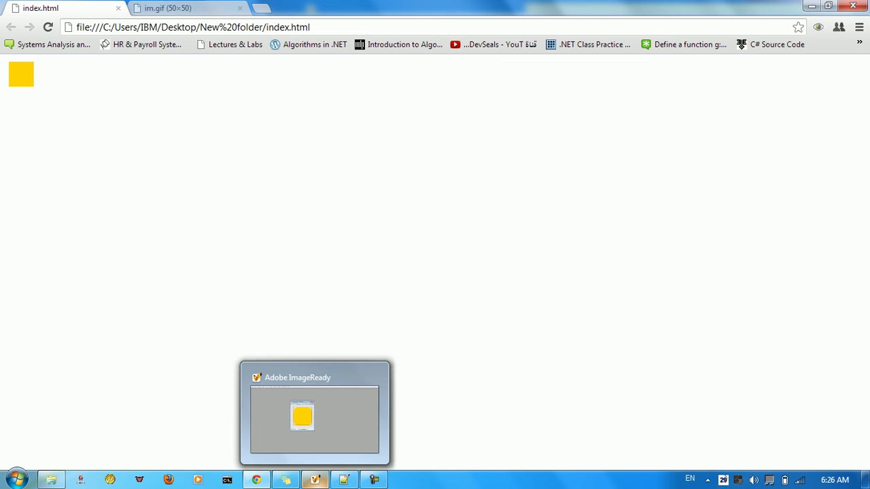
left_click(315, 480)
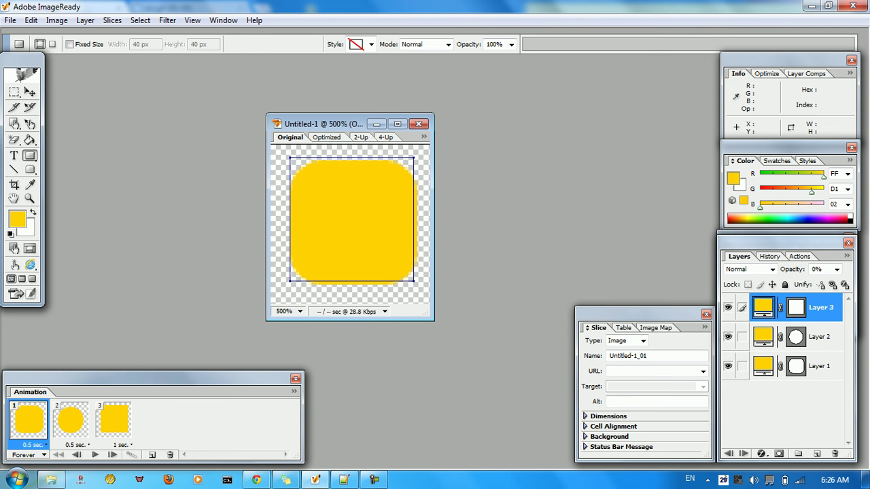